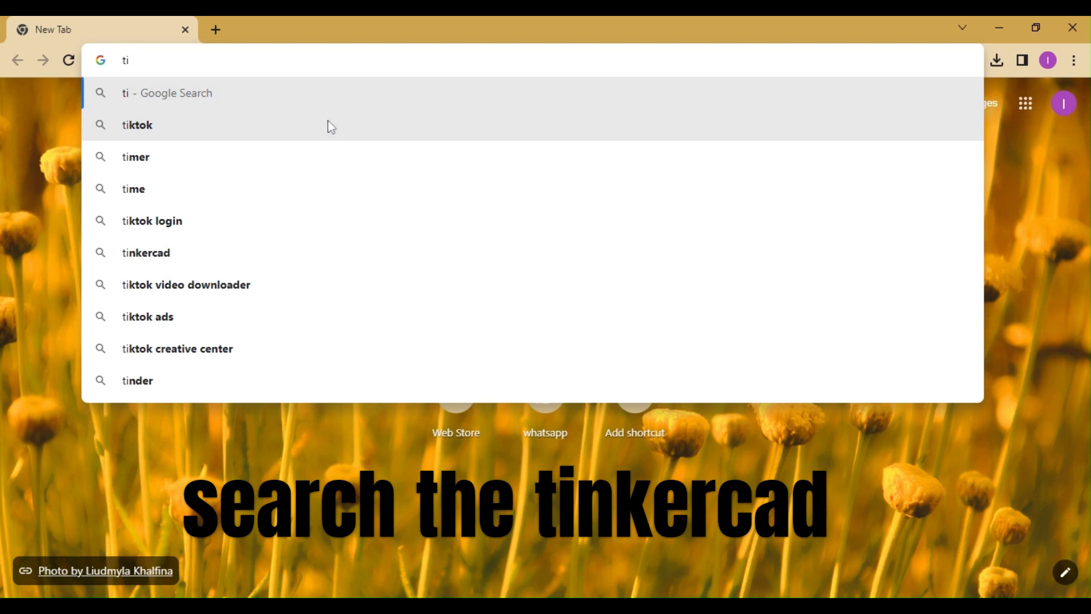
Search the web for "tinkercad" and open the official Tinkercad website from the results.
{"action": "type", "text": "nh"}
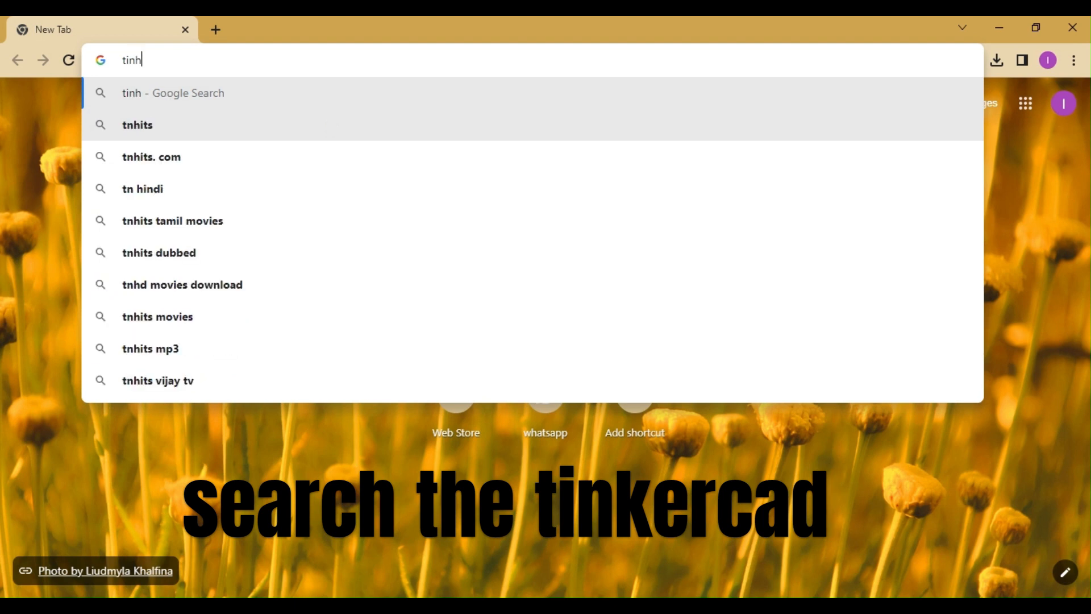
{"action": "key", "text": "BackSpace"}
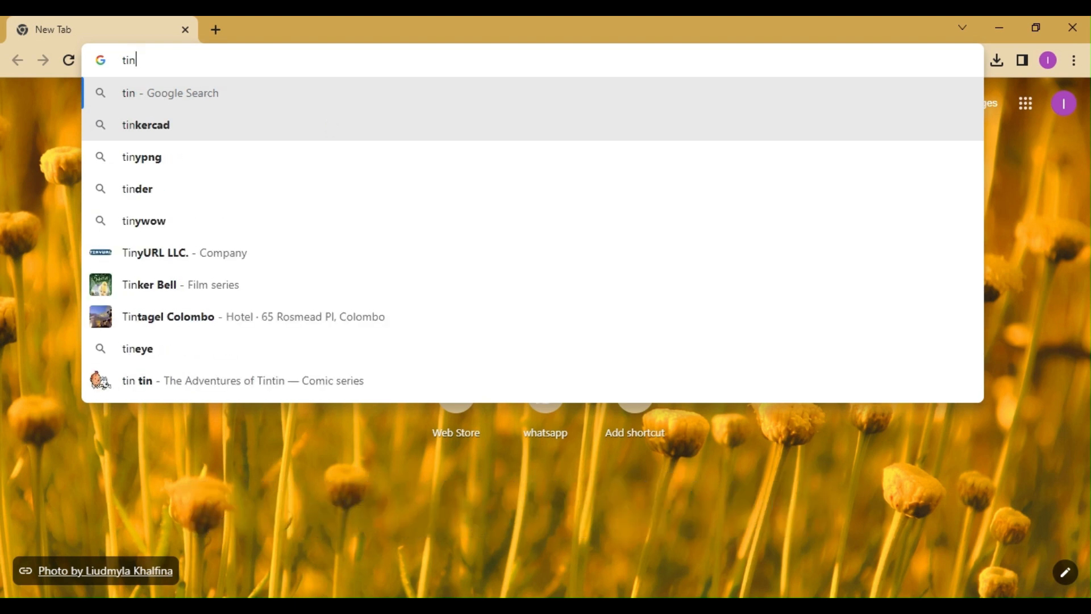
{"action": "type", "text": "ker"}
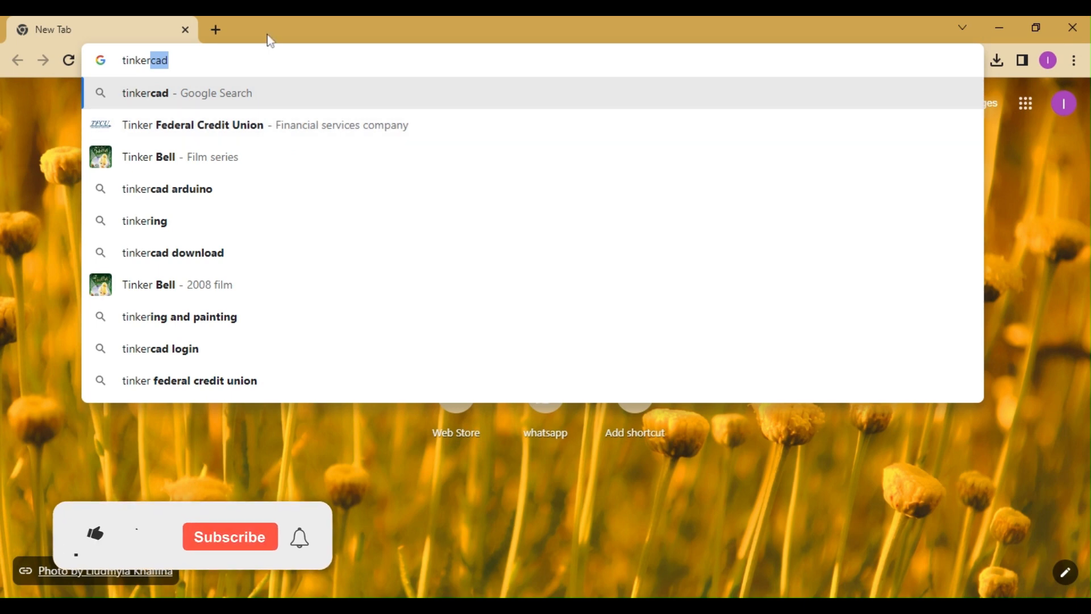
{"action": "type", "text": "cad"}
{"action": "key", "text": "Return"}
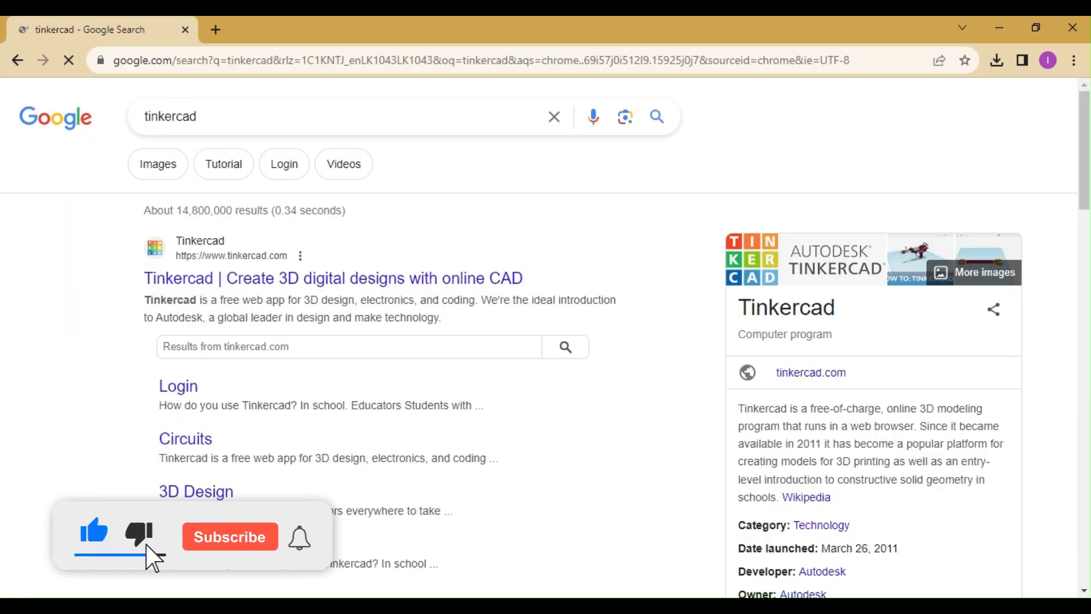
{"action": "scroll", "coordinate": [288, 302], "scroll_direction": "down", "scroll_amount": 3}
{"action": "scroll", "coordinate": [288, 302], "scroll_direction": "up", "scroll_amount": 2}
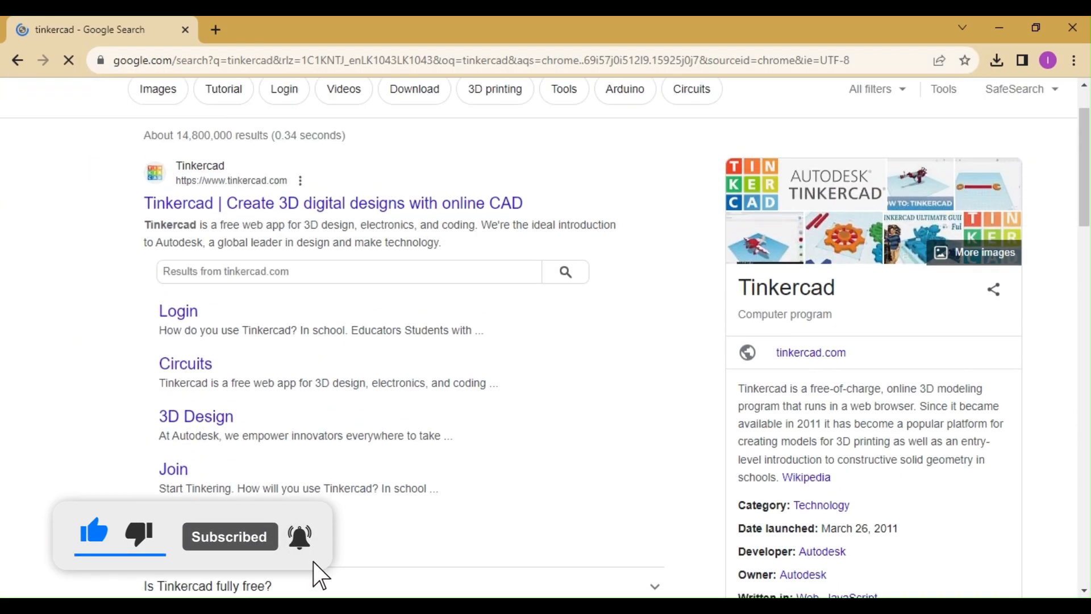
{"action": "scroll", "coordinate": [287, 299], "scroll_direction": "up", "scroll_amount": 1}
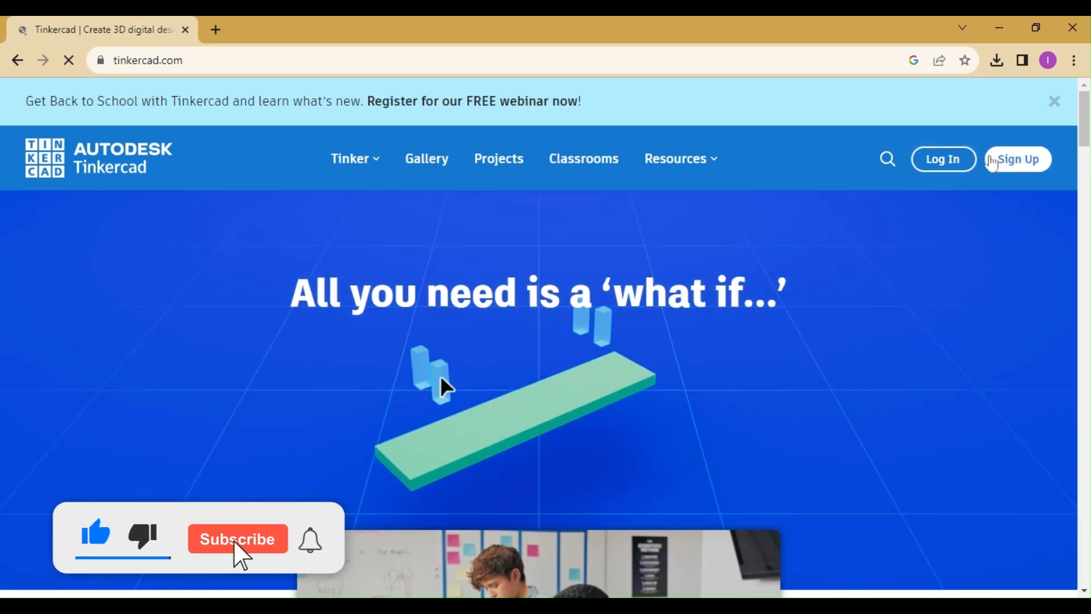
Sign up for a personal Tinkercad account through Google sign-in, using the first listed Google account.
{"action": "left_click", "coordinate": [1004, 163]}
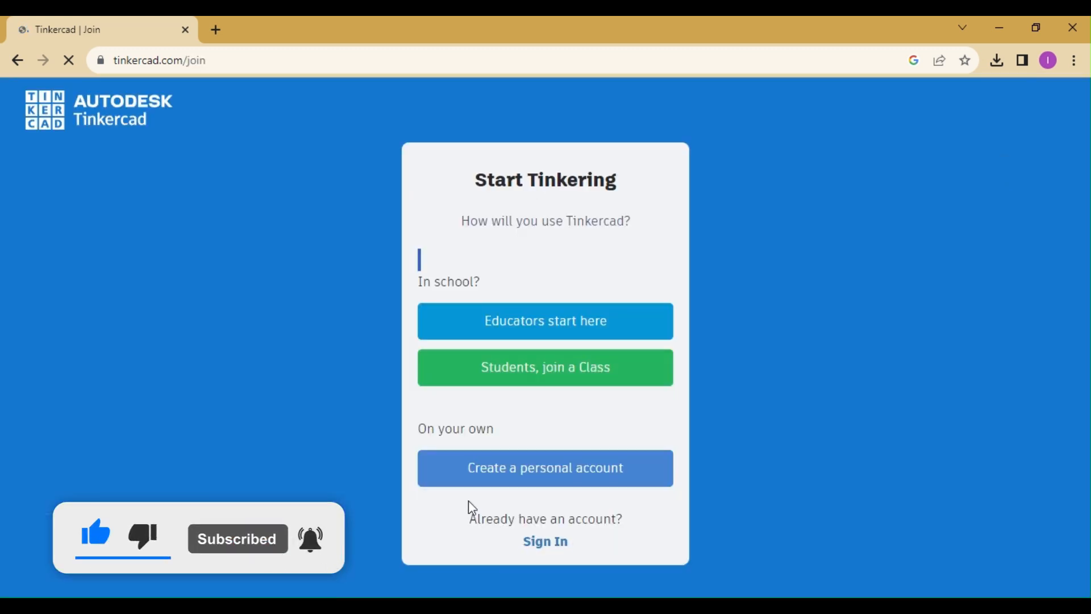
{"action": "left_click", "coordinate": [563, 482]}
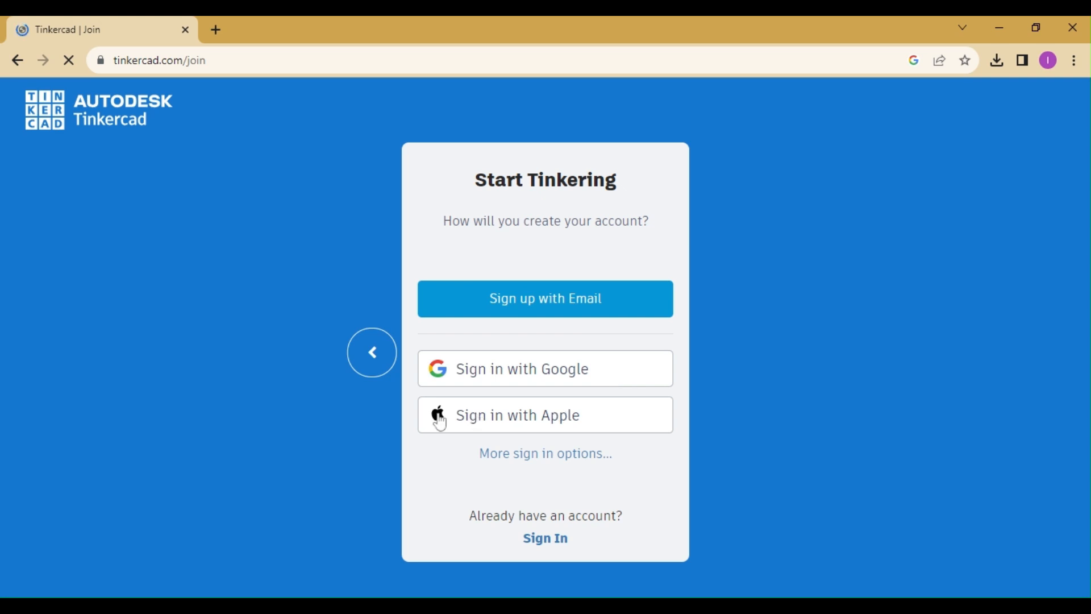
{"action": "left_click", "coordinate": [457, 380]}
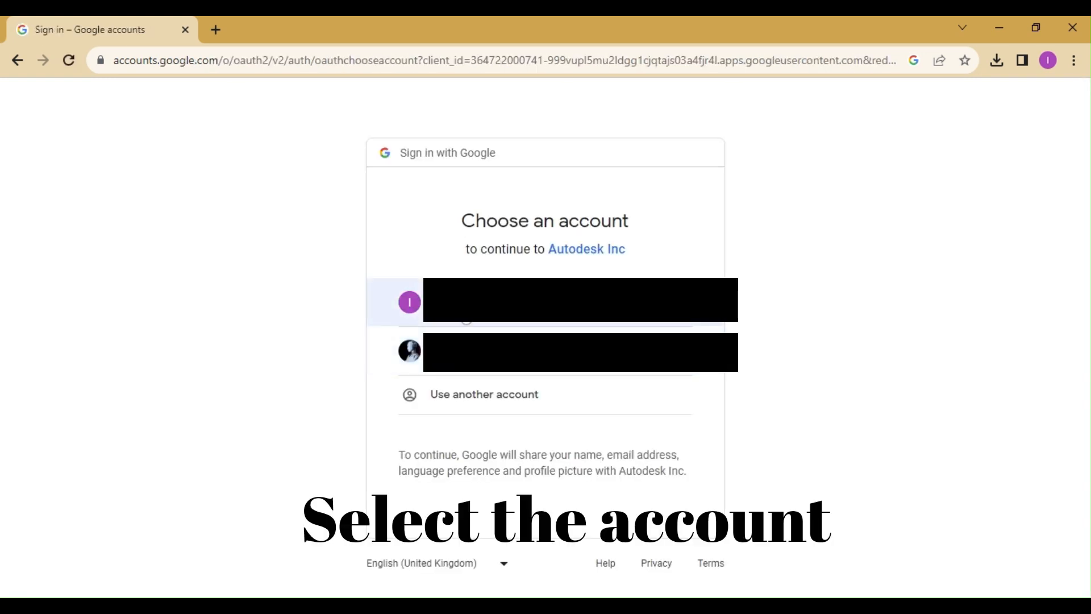
{"action": "left_click", "coordinate": [466, 319]}
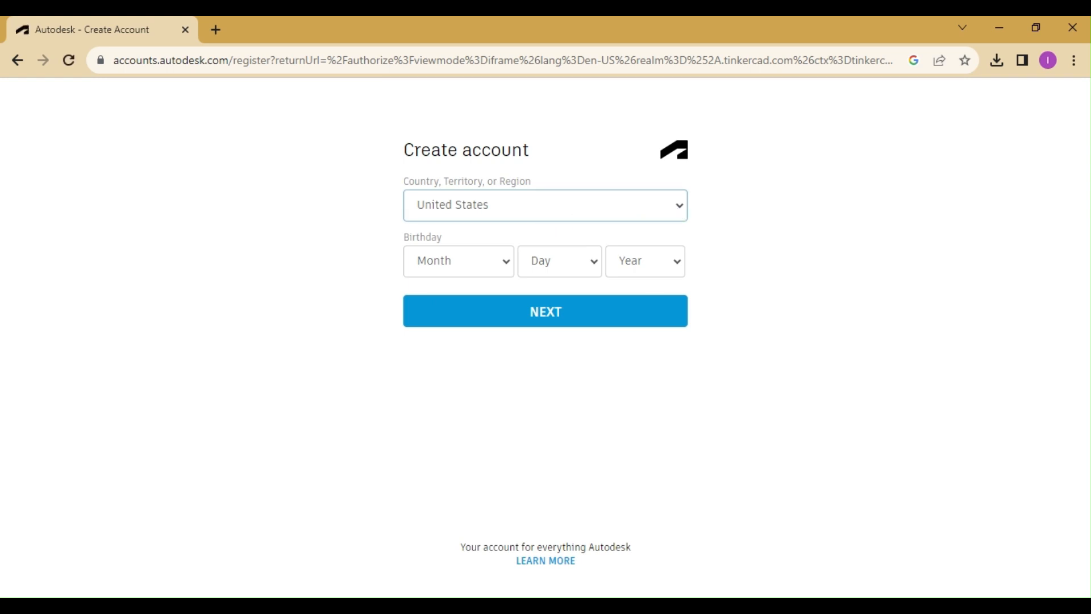
Complete the account registration with Sri Lanka as the country and the date of birth, and accept the terms and privacy statement.
{"action": "left_click", "coordinate": [453, 348]}
{"action": "left_click", "coordinate": [657, 281]}
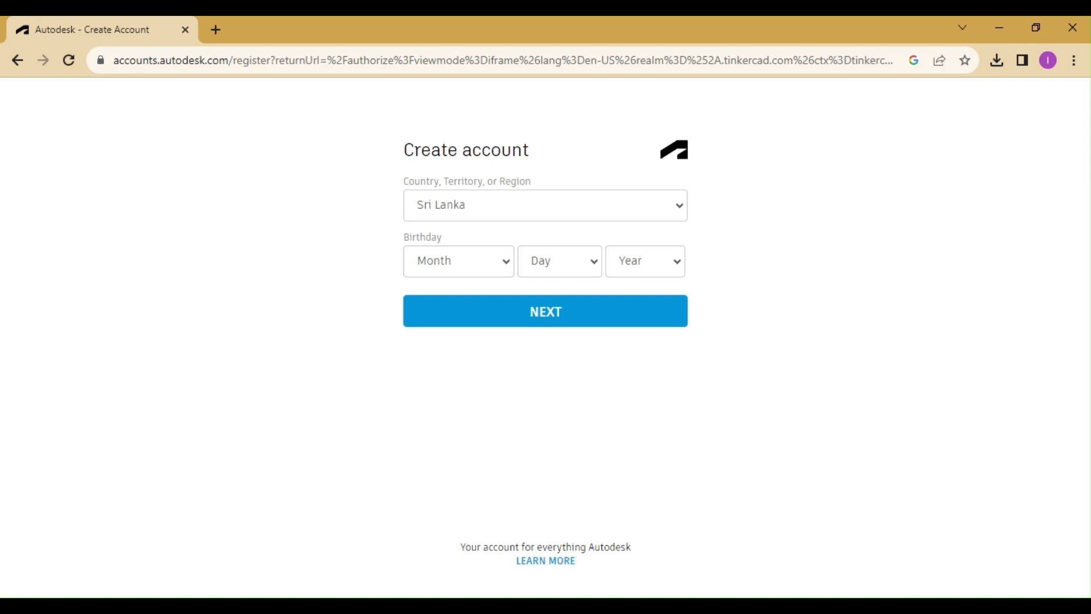
{"action": "left_click", "coordinate": [610, 361]}
{"action": "left_click", "coordinate": [590, 287]}
{"action": "left_click", "coordinate": [586, 281]}
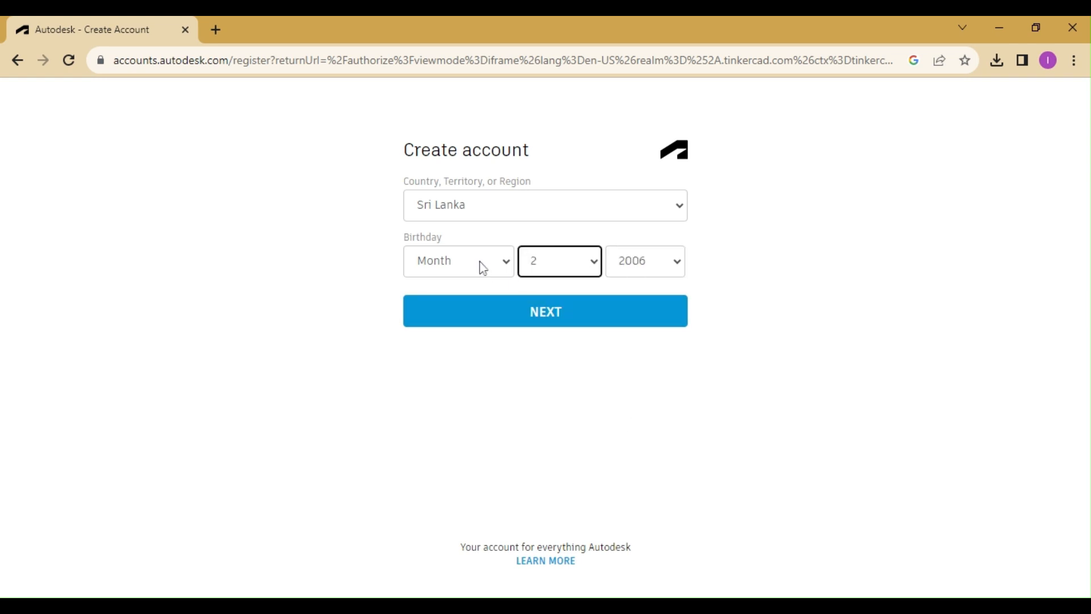
{"action": "left_click", "coordinate": [479, 262]}
{"action": "left_click", "coordinate": [464, 328]}
{"action": "left_click", "coordinate": [465, 325]}
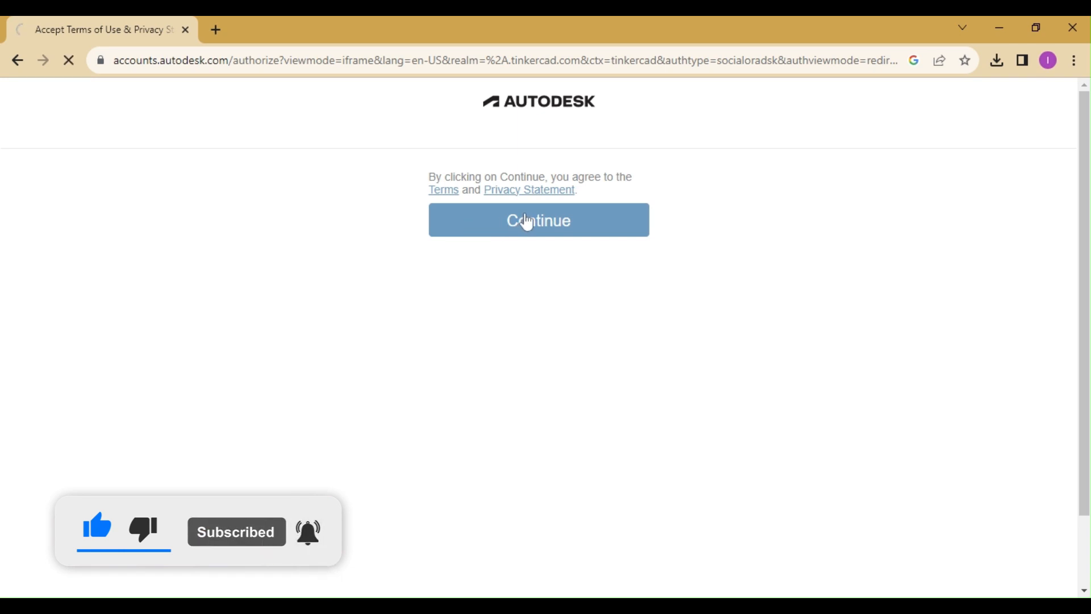
{"action": "left_click", "coordinate": [527, 221]}
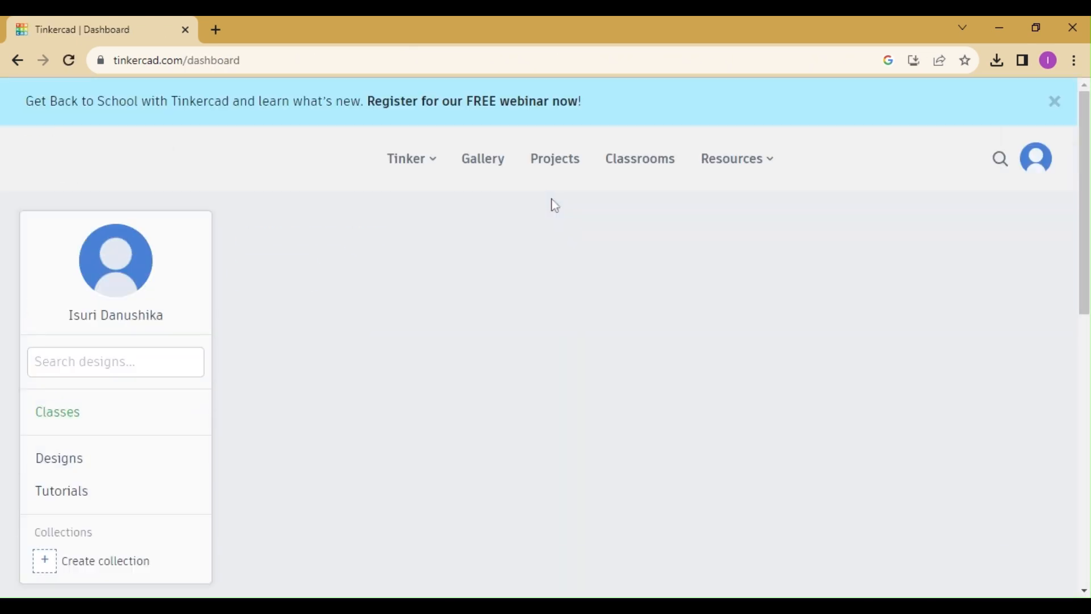
Look through the 3D Designs, Circuits and Codeblocks sections of the dashboard.
{"action": "scroll", "coordinate": [370, 407], "scroll_direction": "down", "scroll_amount": 5}
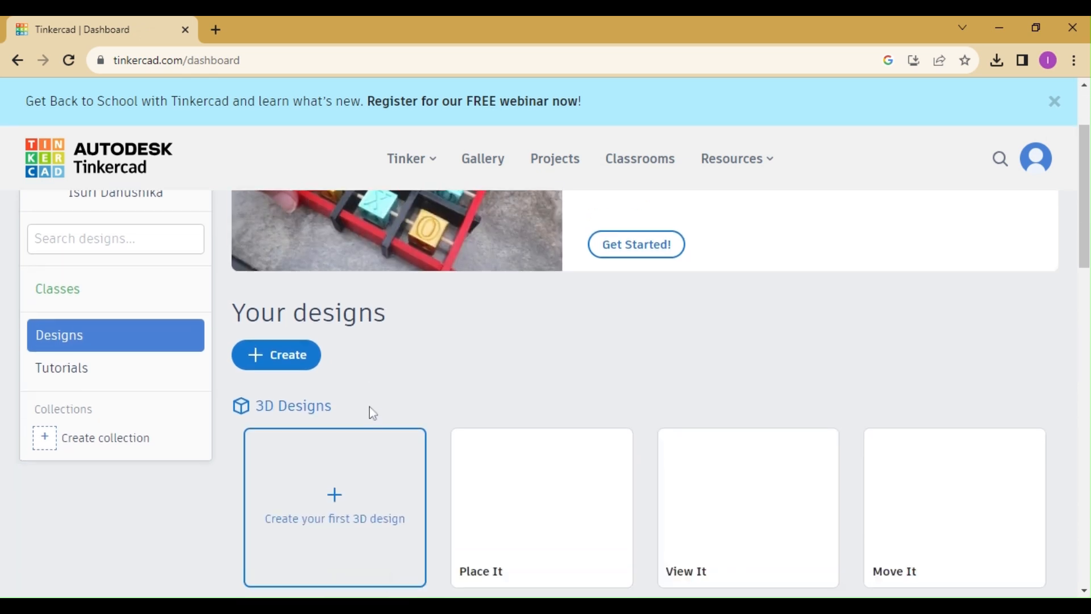
{"action": "scroll", "coordinate": [370, 407], "scroll_direction": "down", "scroll_amount": 2}
{"action": "scroll", "coordinate": [373, 414], "scroll_direction": "down", "scroll_amount": 1}
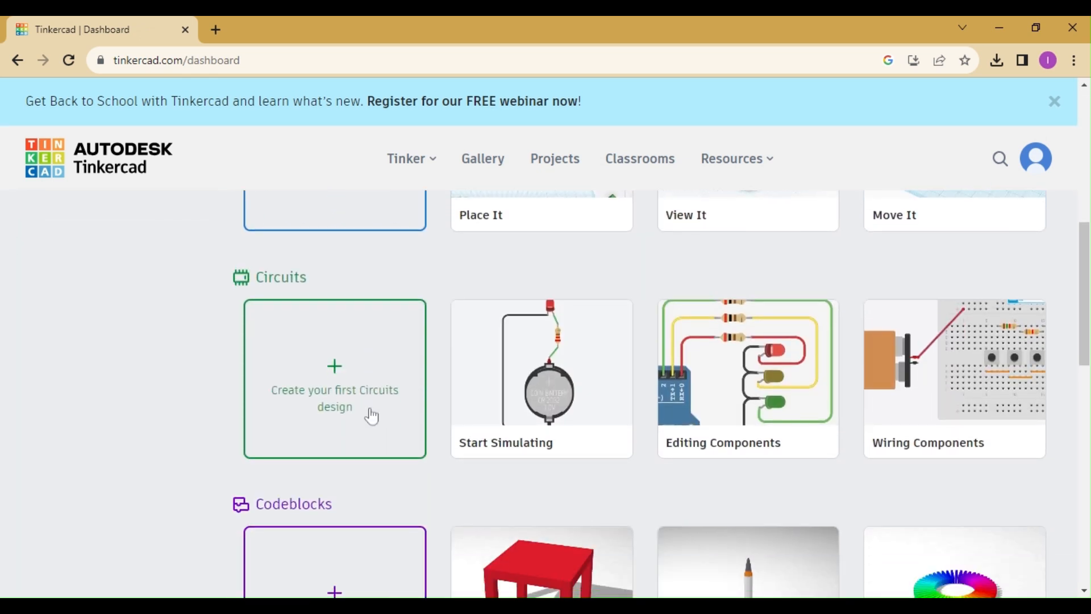
{"action": "scroll", "coordinate": [369, 417], "scroll_direction": "down", "scroll_amount": 5}
{"action": "scroll", "coordinate": [370, 412], "scroll_direction": "up", "scroll_amount": 3}
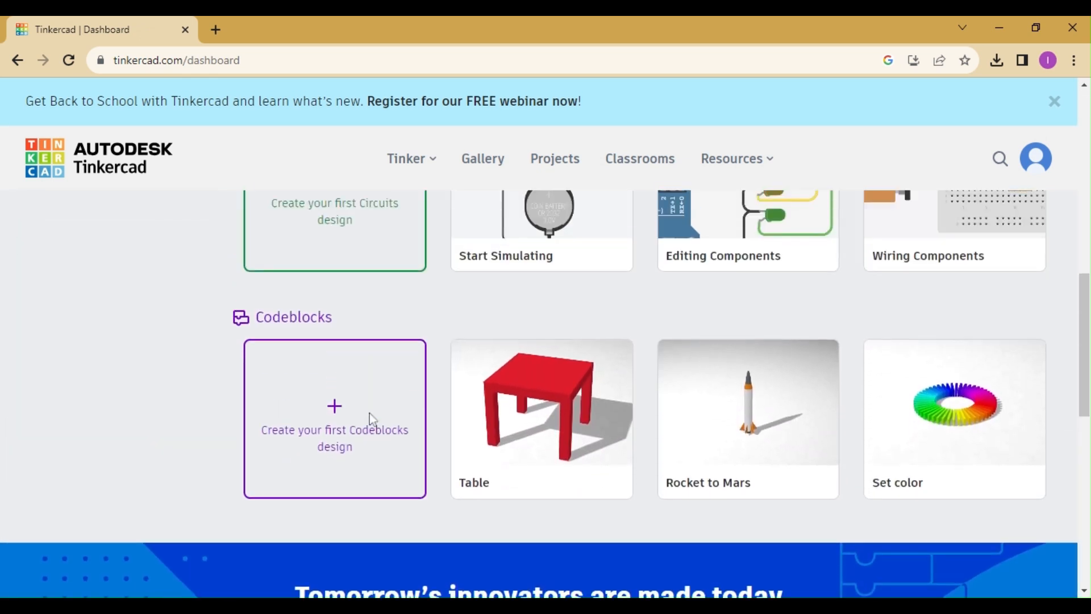
{"action": "scroll", "coordinate": [301, 369], "scroll_direction": "up", "scroll_amount": 8}
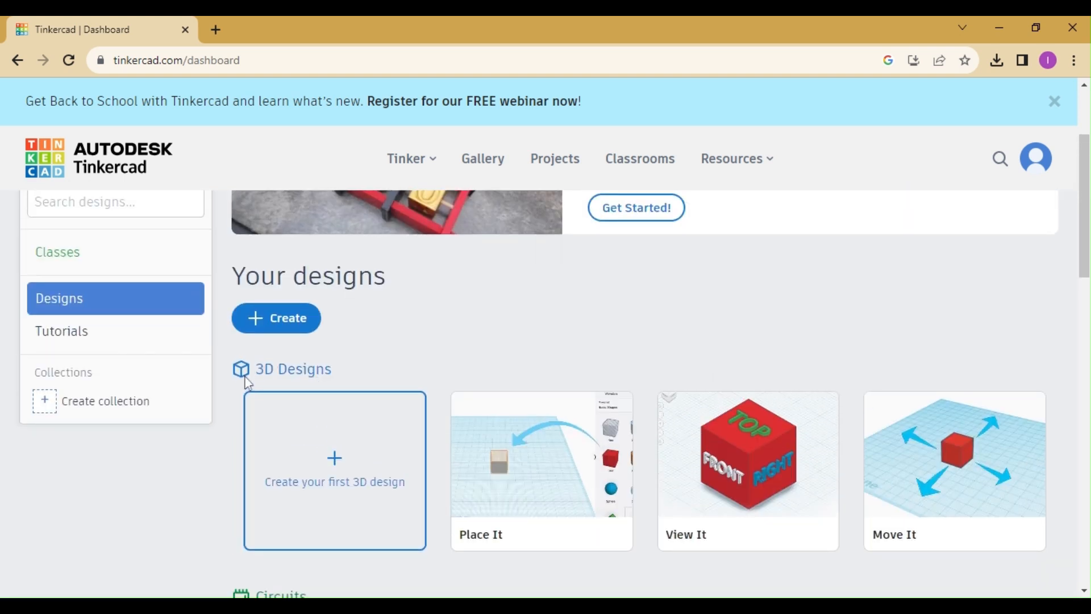
{"action": "scroll", "coordinate": [328, 376], "scroll_direction": "down", "scroll_amount": 3}
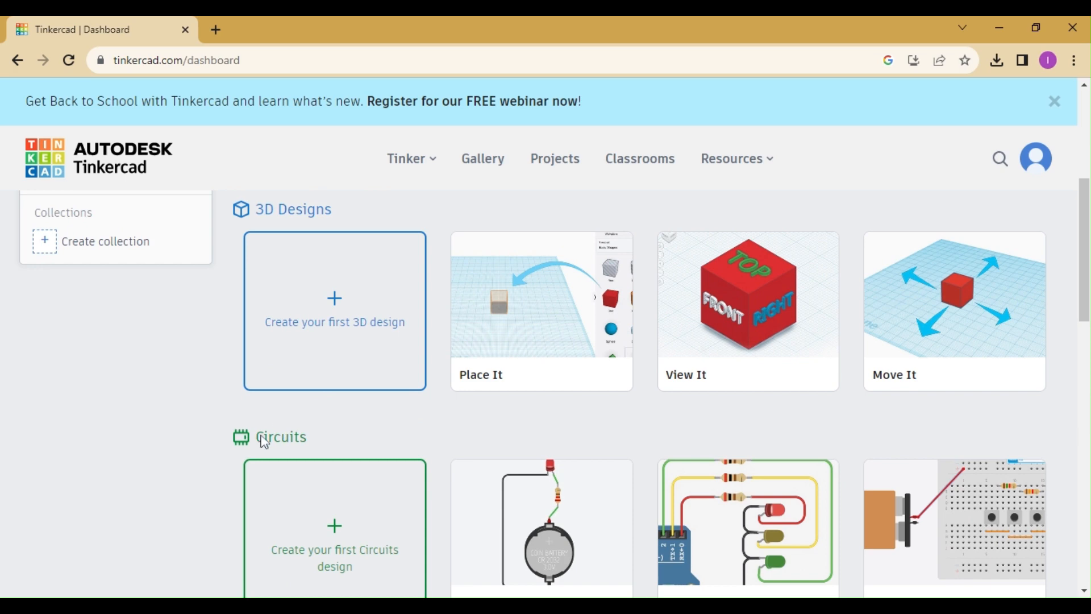
{"action": "scroll", "coordinate": [301, 435], "scroll_direction": "down", "scroll_amount": 3}
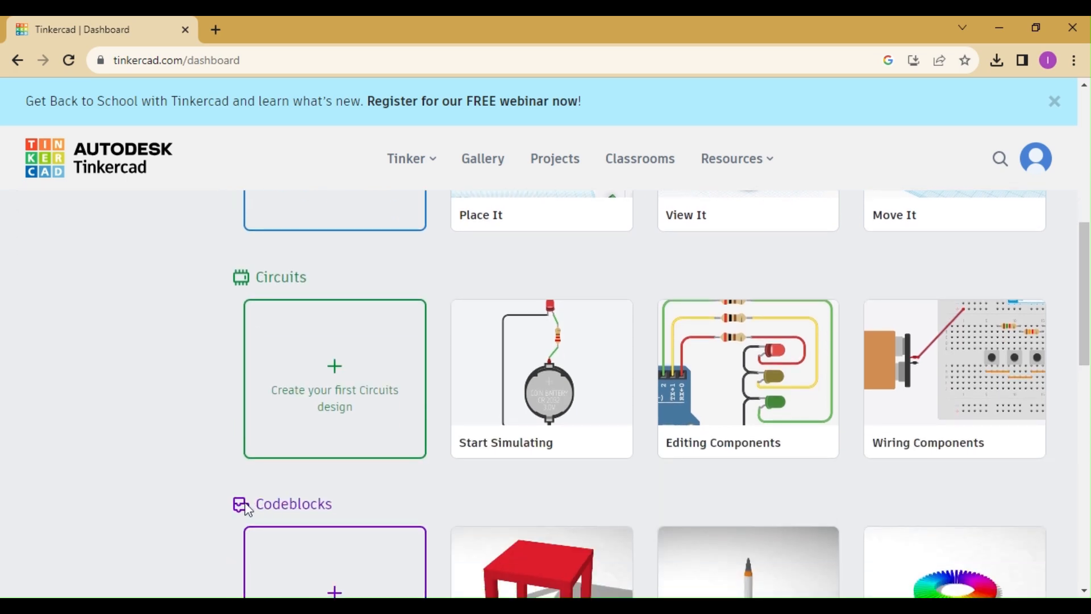
{"action": "scroll", "coordinate": [333, 510], "scroll_direction": "up", "scroll_amount": 7}
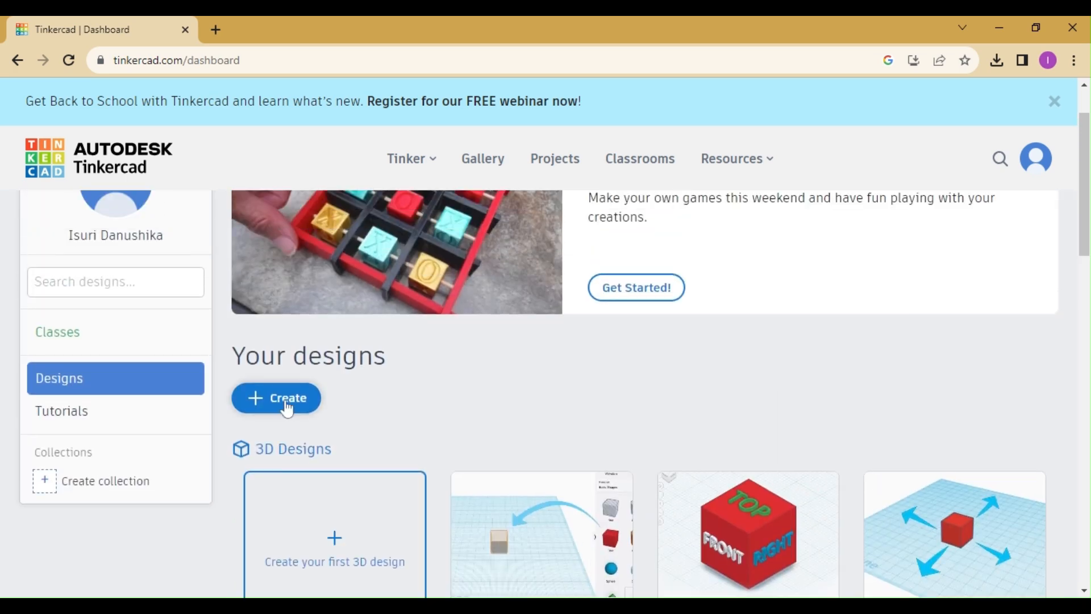
Create a new circuit design and dismiss the notice about the micro:bit component.
{"action": "left_click", "coordinate": [283, 405]}
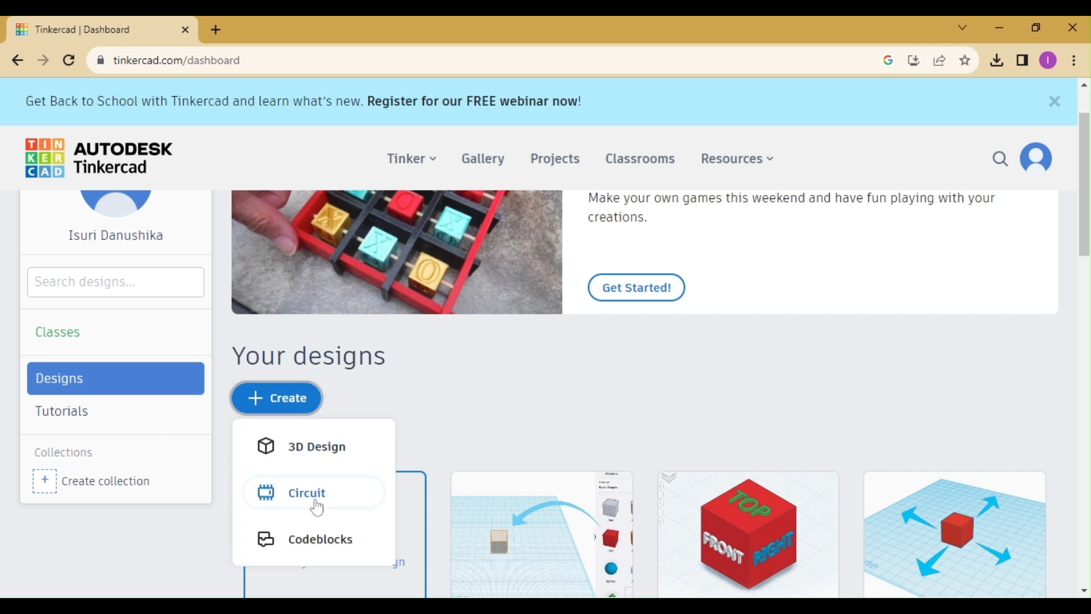
{"action": "left_click", "coordinate": [281, 500]}
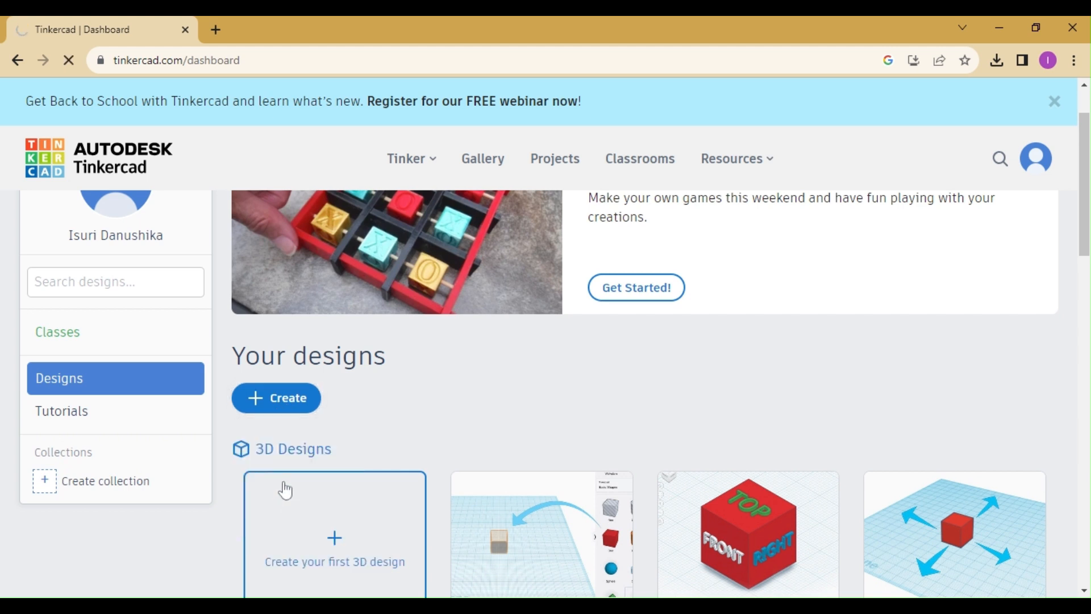
{"action": "scroll", "coordinate": [285, 490], "scroll_direction": "down", "scroll_amount": 1}
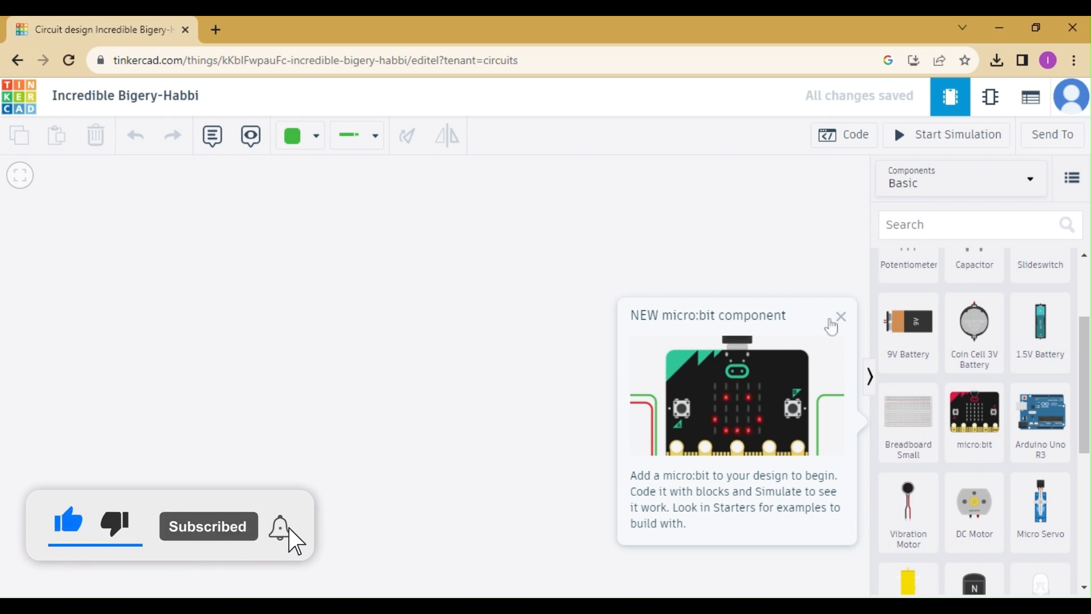
{"action": "left_click", "coordinate": [839, 318]}
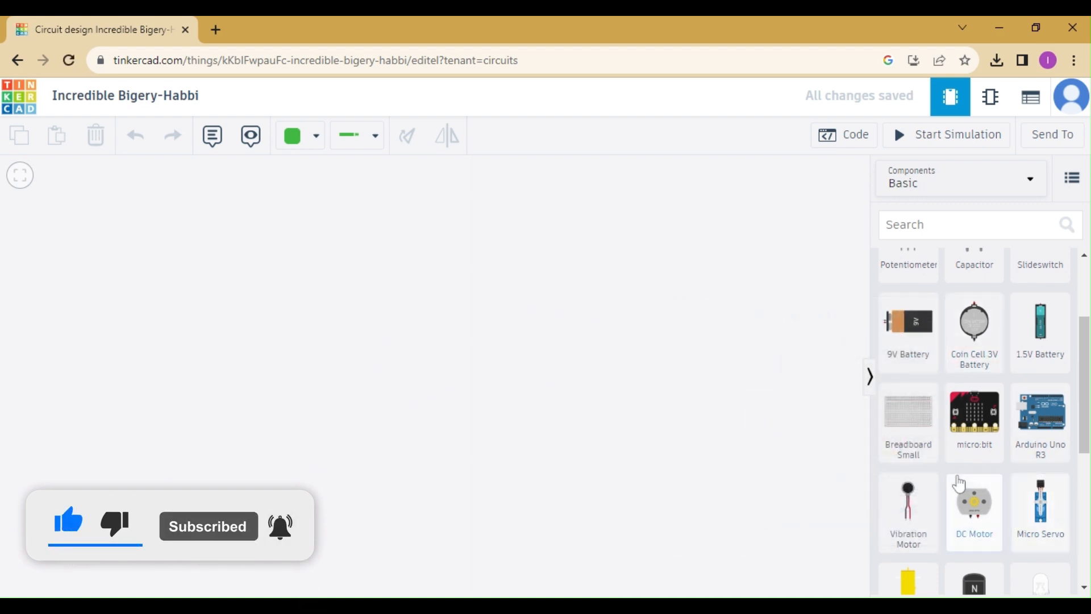
Place an Arduino Uno R3 in the lower left part of the empty circuit canvas.
{"action": "scroll", "coordinate": [957, 483], "scroll_direction": "down", "scroll_amount": 4}
{"action": "scroll", "coordinate": [960, 483], "scroll_direction": "down", "scroll_amount": 2}
{"action": "scroll", "coordinate": [961, 483], "scroll_direction": "up", "scroll_amount": 8}
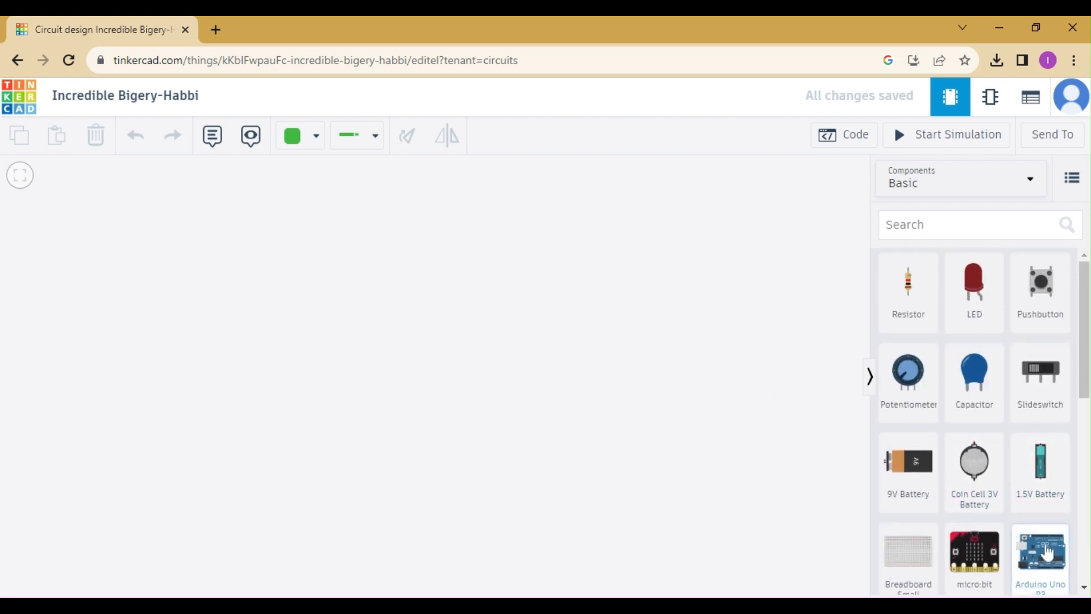
{"action": "left_click_drag", "start_coordinate": [1047, 548], "coordinate": [187, 339]}
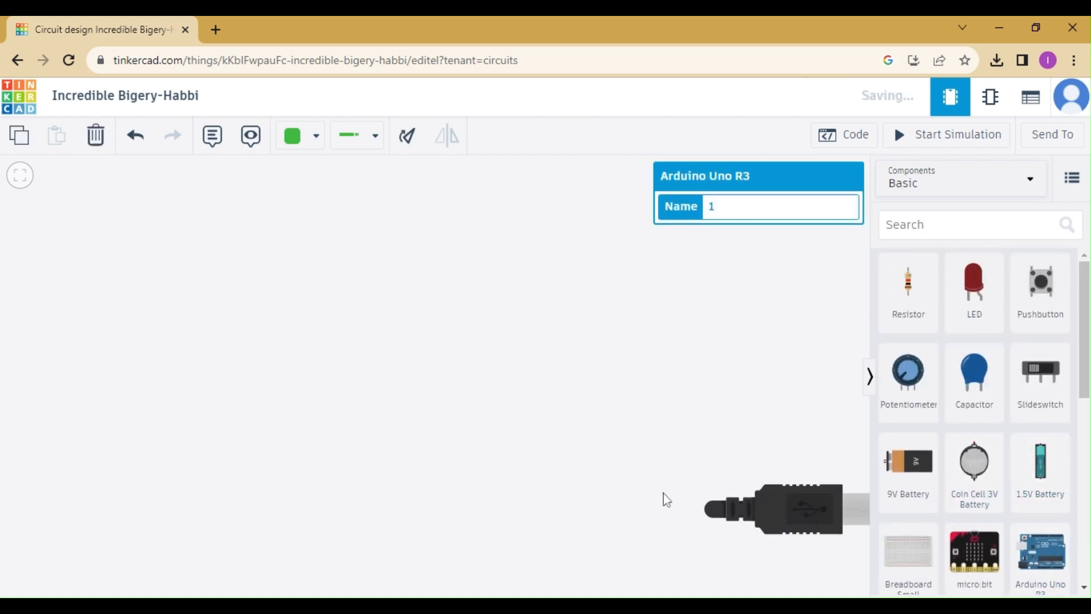
{"action": "left_click_drag", "start_coordinate": [816, 528], "coordinate": [147, 375]}
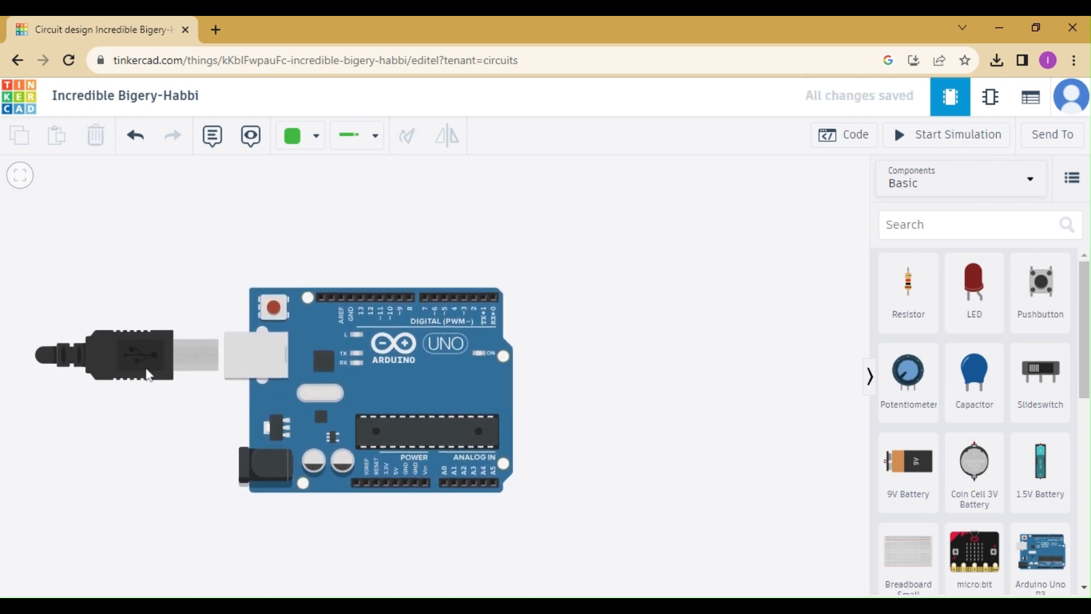
{"action": "scroll", "coordinate": [147, 372], "scroll_direction": "down", "scroll_amount": 2}
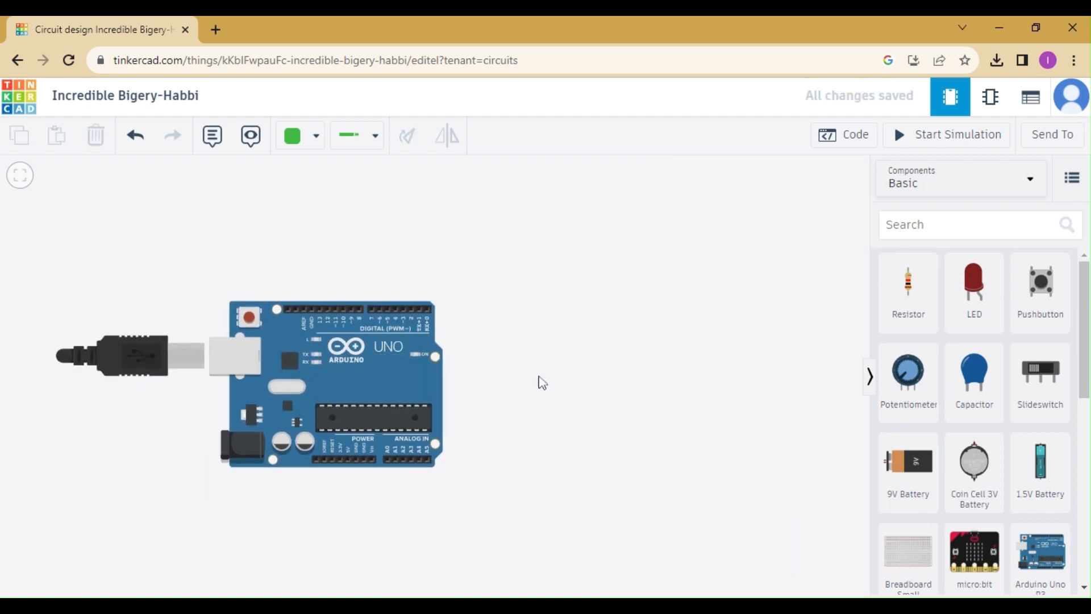
{"action": "left_click_drag", "start_coordinate": [358, 379], "coordinate": [401, 452]}
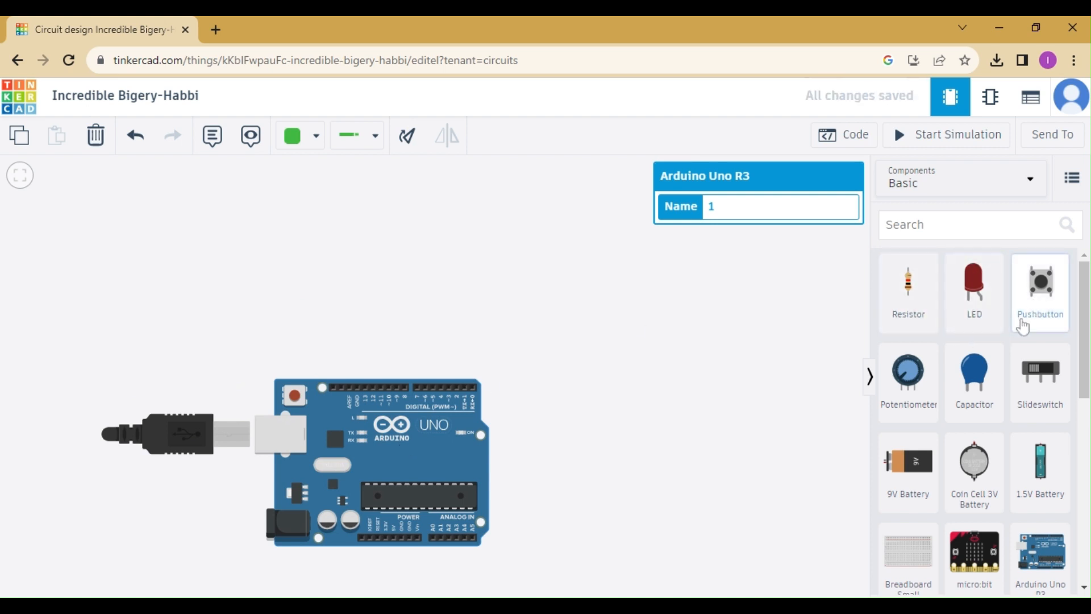
Place a red LED above the Arduino and a 1 kΩ resistor directly below the LED's anode leg.
{"action": "left_click_drag", "start_coordinate": [974, 295], "coordinate": [374, 222]}
{"action": "left_click", "coordinate": [389, 233]}
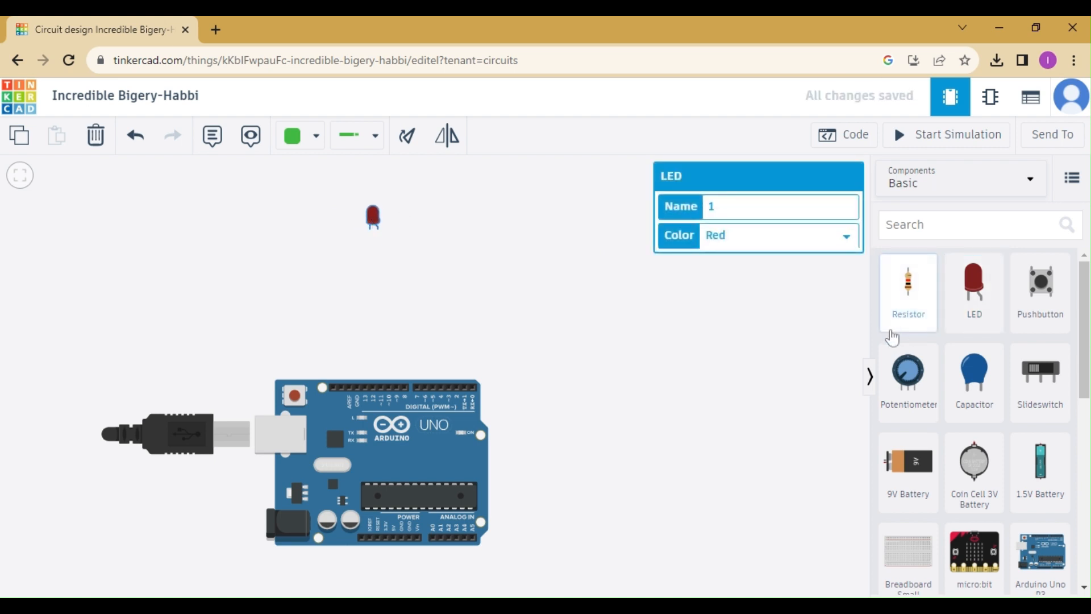
{"action": "left_click_drag", "start_coordinate": [916, 280], "coordinate": [379, 251]}
Connect the resistor's lower end to the Arduino's digital pin 13 with a red wire.
{"action": "left_click", "coordinate": [315, 135]}
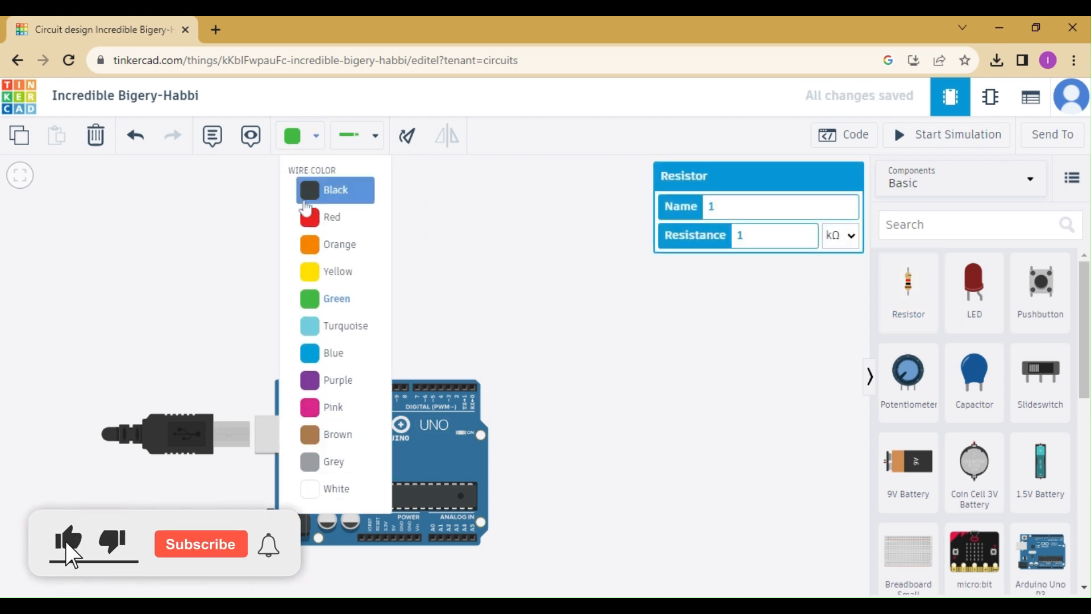
{"action": "left_click", "coordinate": [310, 217]}
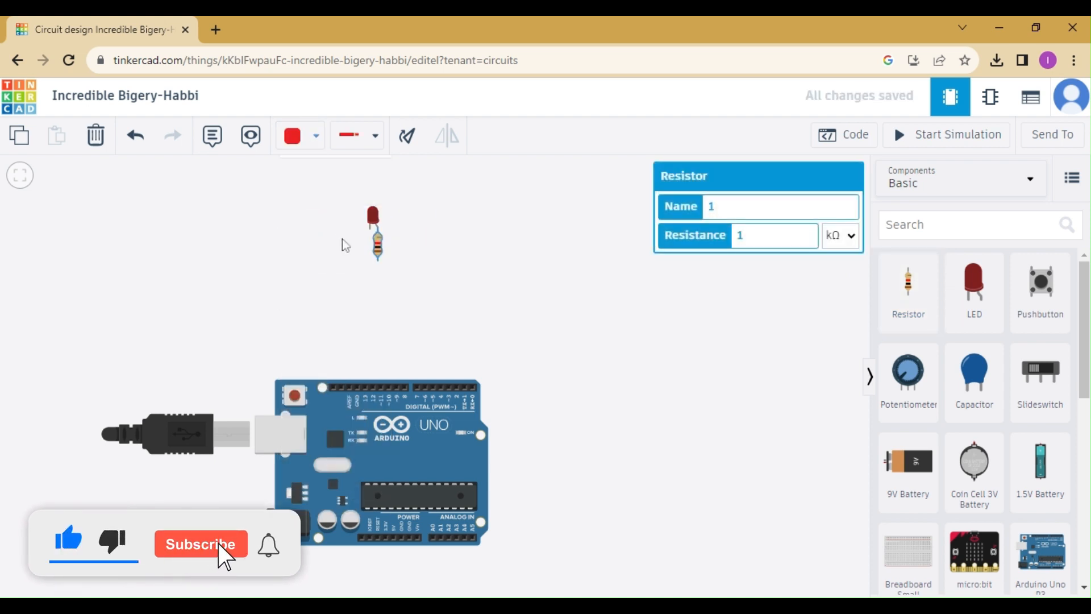
{"action": "left_click", "coordinate": [378, 260]}
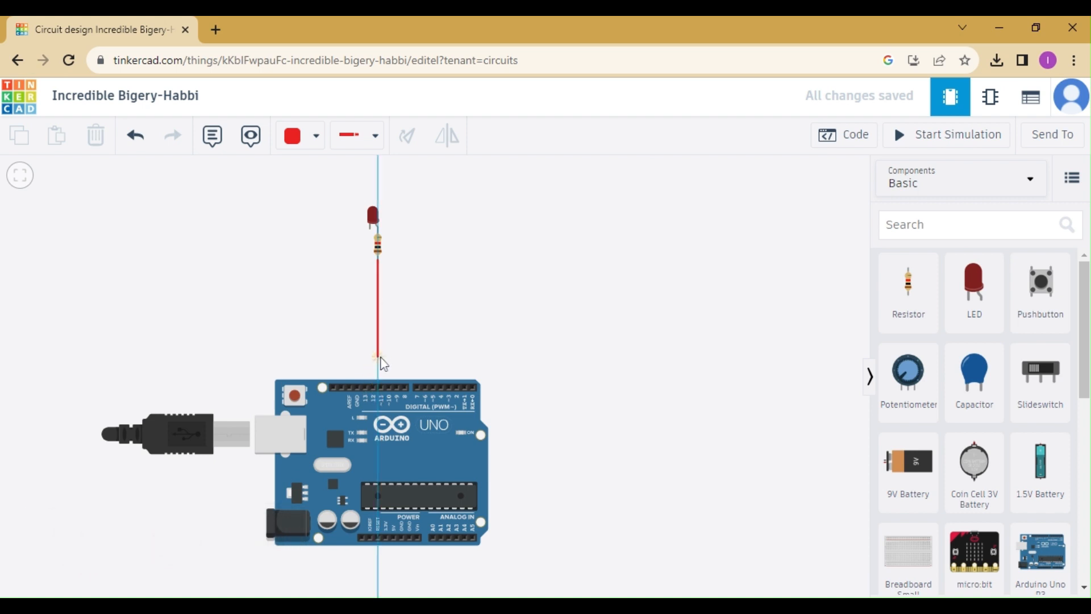
{"action": "left_click", "coordinate": [381, 357]}
{"action": "left_click", "coordinate": [367, 385]}
{"action": "left_click", "coordinate": [398, 355]}
Connect the red LED's cathode leg to the Arduino's GND pin beside pin 13 with a black wire.
{"action": "left_click", "coordinate": [318, 142]}
{"action": "left_click", "coordinate": [327, 200]}
{"action": "left_click", "coordinate": [369, 229]}
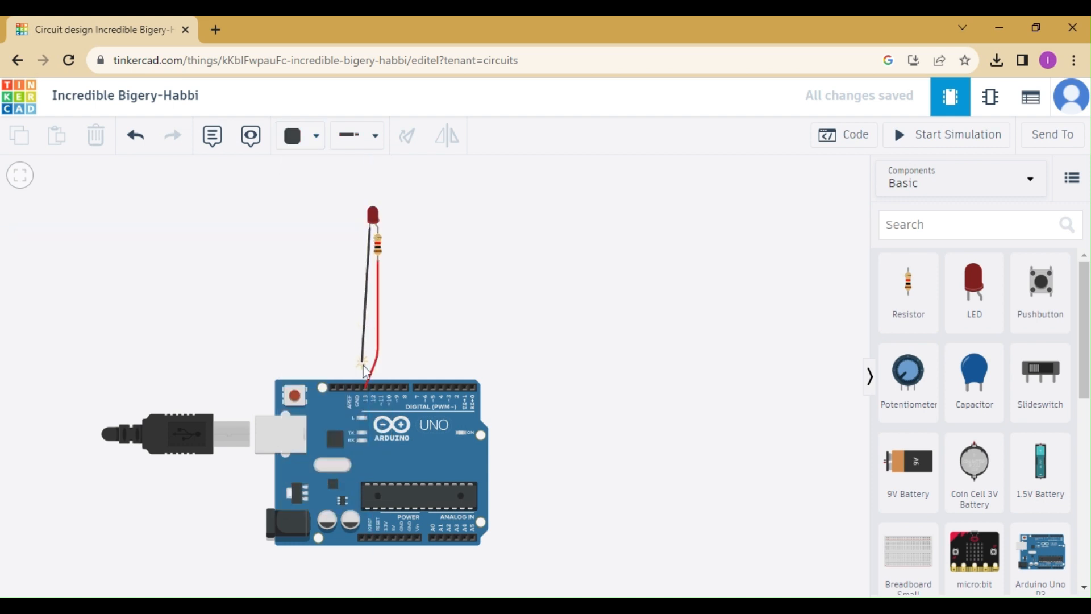
{"action": "left_click", "coordinate": [358, 388]}
{"action": "left_click", "coordinate": [487, 348]}
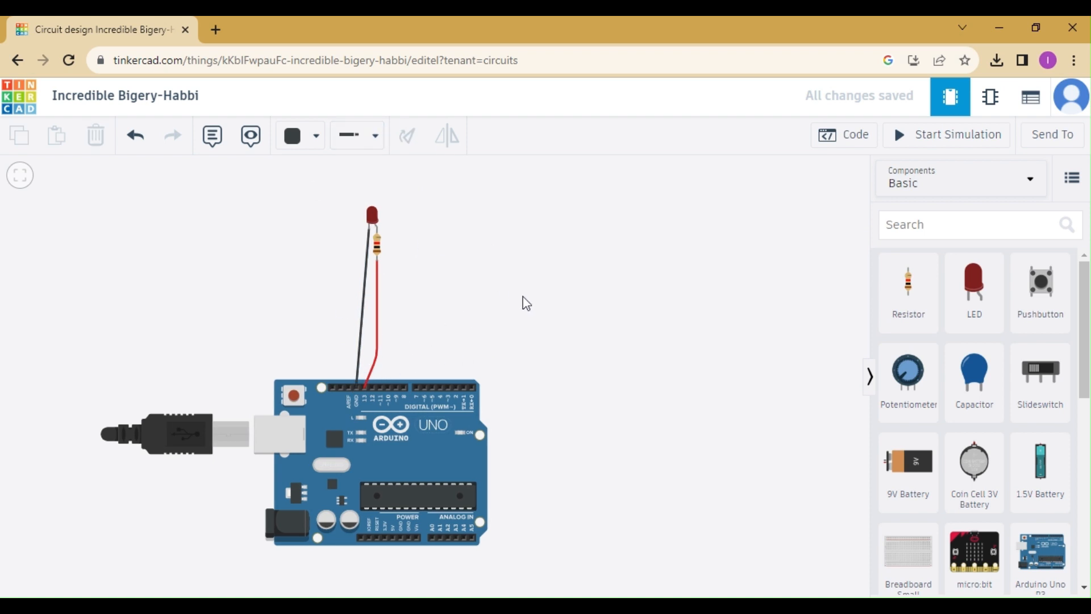
Open the Arduino's code editor and switch it from Blocks to Text mode, accepting the loss of the blocks.
{"action": "left_click", "coordinate": [832, 140]}
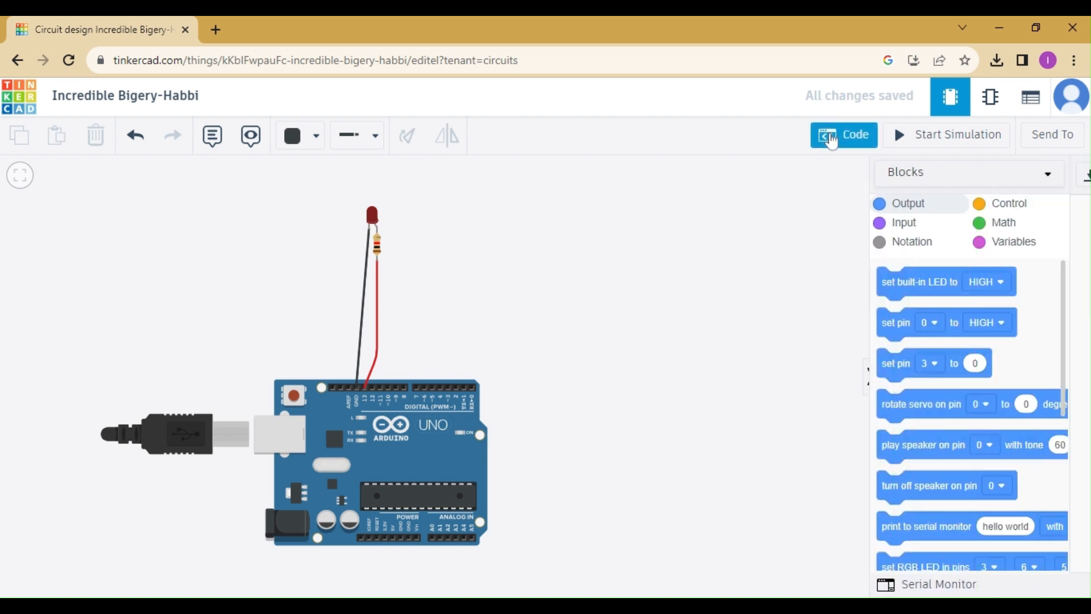
{"action": "left_click", "coordinate": [765, 177]}
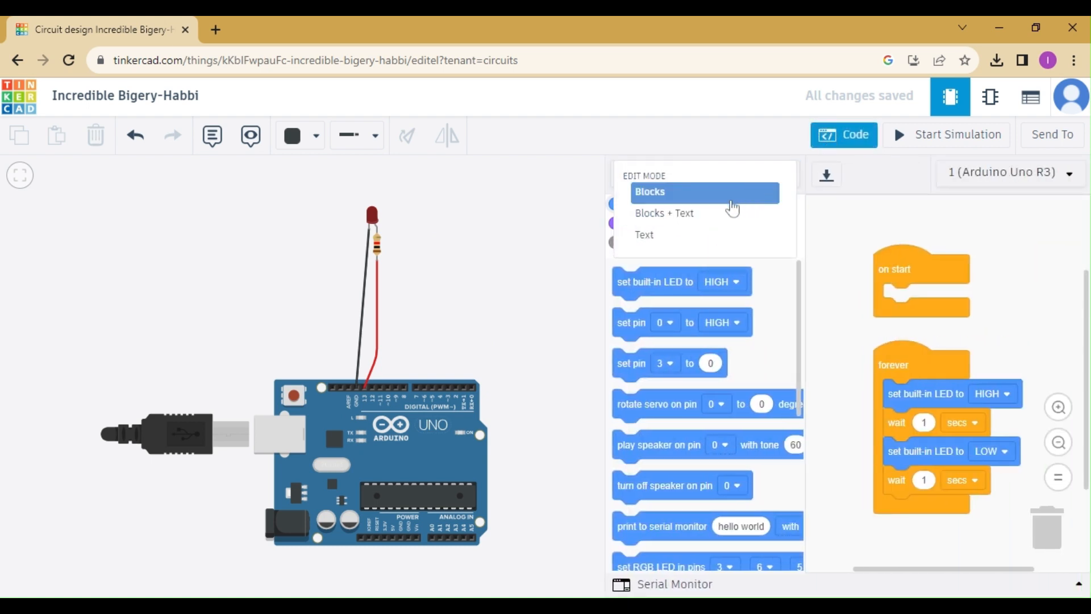
{"action": "left_click", "coordinate": [716, 238]}
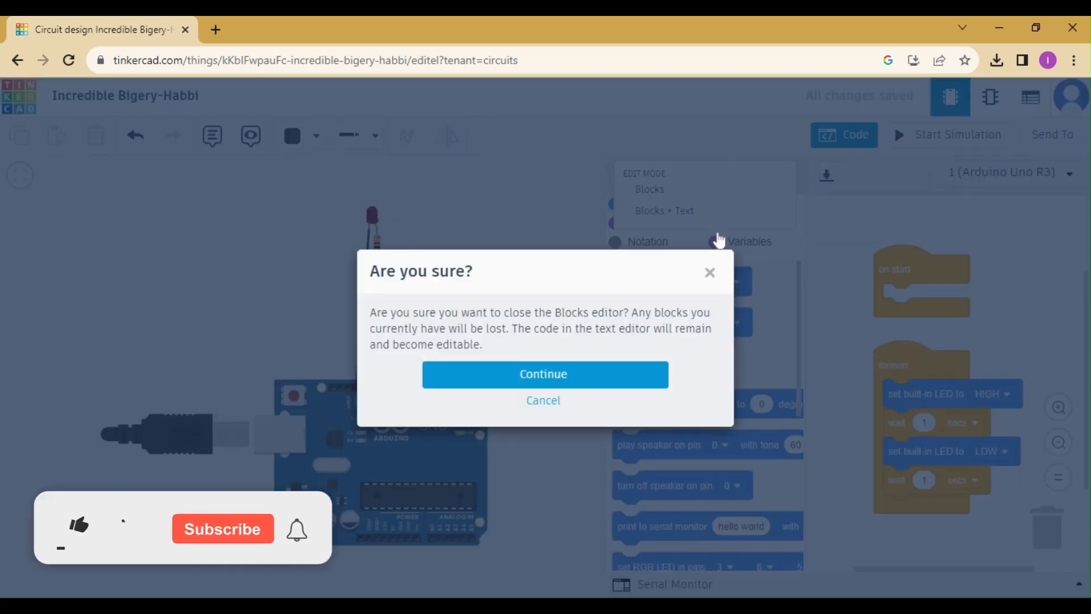
{"action": "left_click", "coordinate": [547, 379]}
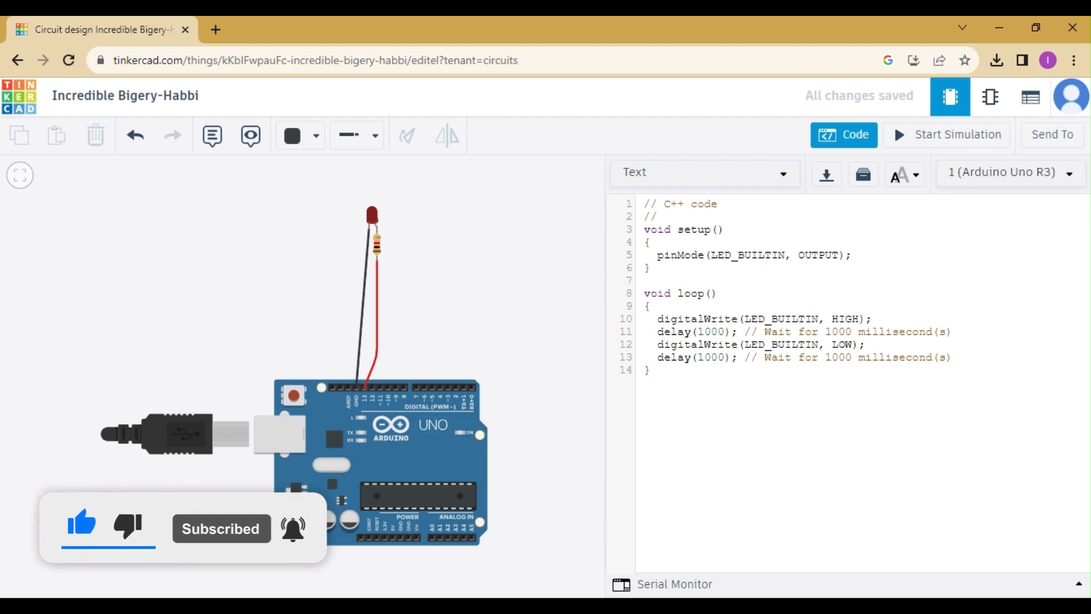
Replace LED_BUILTIN with 13 in the pinMode call inside setup().
{"action": "key", "text": "BackSpace"}
{"action": "key", "text": "BackSpace"}
{"action": "key", "text": "BackSpace"}
{"action": "key", "text": "BackSpace"}
{"action": "key", "text": "BackSpace"}
{"action": "key", "text": "BackSpace"}
{"action": "key", "text": "BackSpace"}
{"action": "key", "text": "BackSpace"}
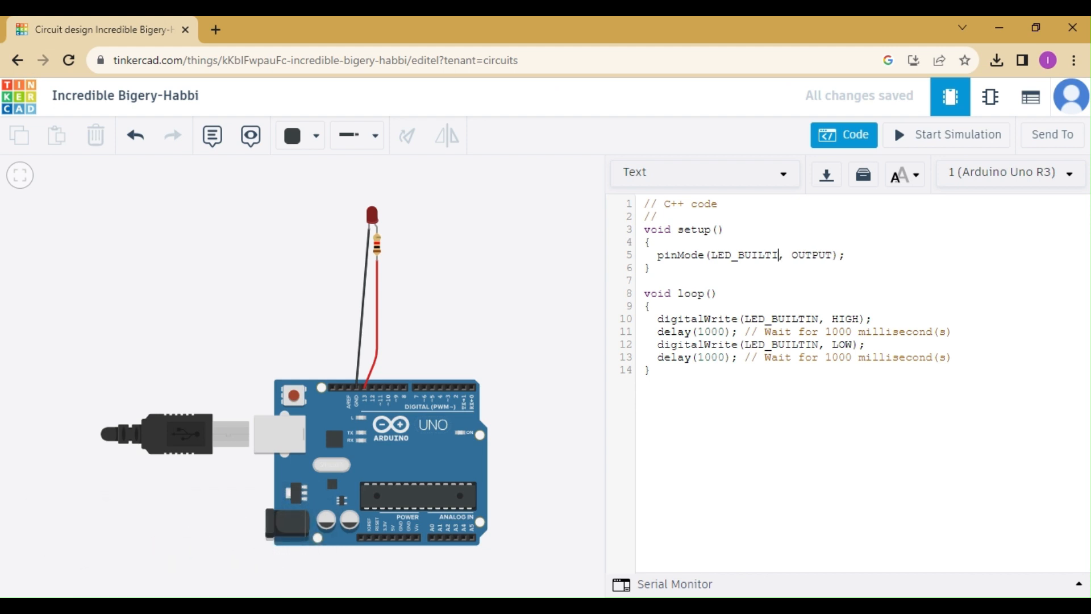
{"action": "key", "text": "BackSpace"}
{"action": "key", "text": "BackSpace"}
{"action": "key", "text": "BackSpace"}
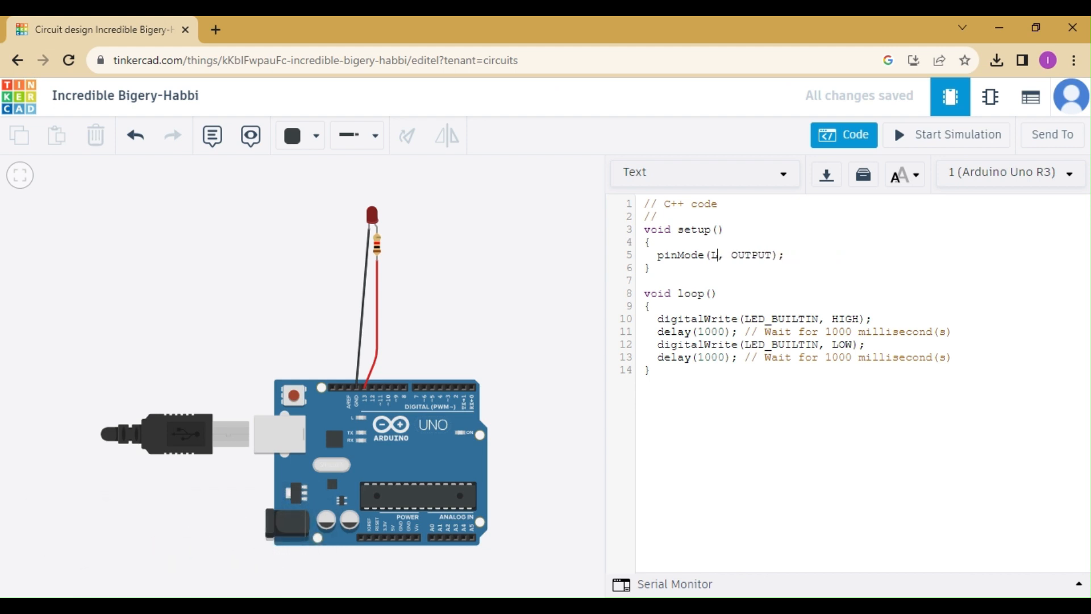
{"action": "type", "text": "13"}
Replace LED_BUILTIN with 13 in both digitalWrite calls inside loop().
{"action": "key", "text": "BackSpace"}
{"action": "key", "text": "BackSpace"}
{"action": "key", "text": "BackSpace"}
{"action": "key", "text": "BackSpace"}
{"action": "key", "text": "BackSpace"}
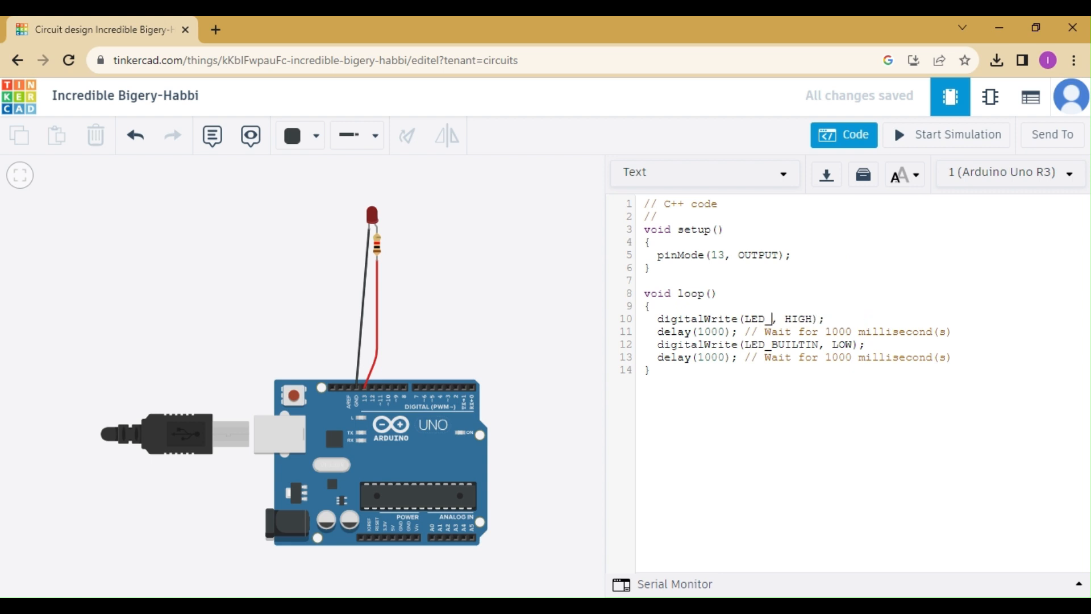
{"action": "key", "text": "BackSpace"}
{"action": "key", "text": "BackSpace"}
{"action": "key", "text": "BackSpace"}
{"action": "key", "text": "BackSpace"}
{"action": "type", "text": "13"}
{"action": "key", "text": "BackSpace"}
{"action": "key", "text": "BackSpace"}
{"action": "key", "text": "BackSpace"}
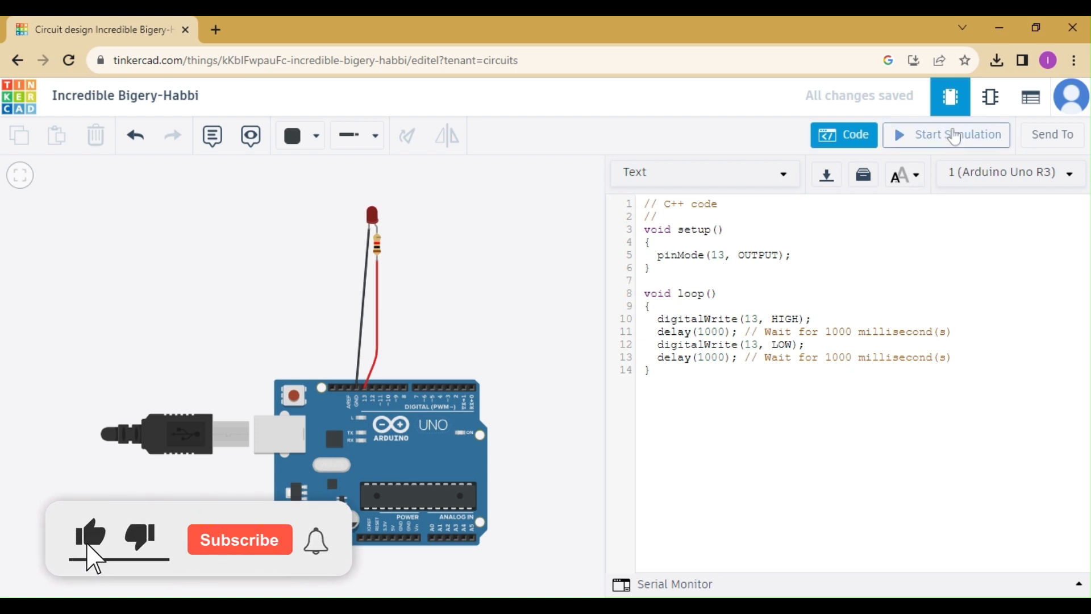
Run the simulation to check the LED, dismissing the debugger hint, and stop it and close the code editor.
{"action": "left_click", "coordinate": [955, 136]}
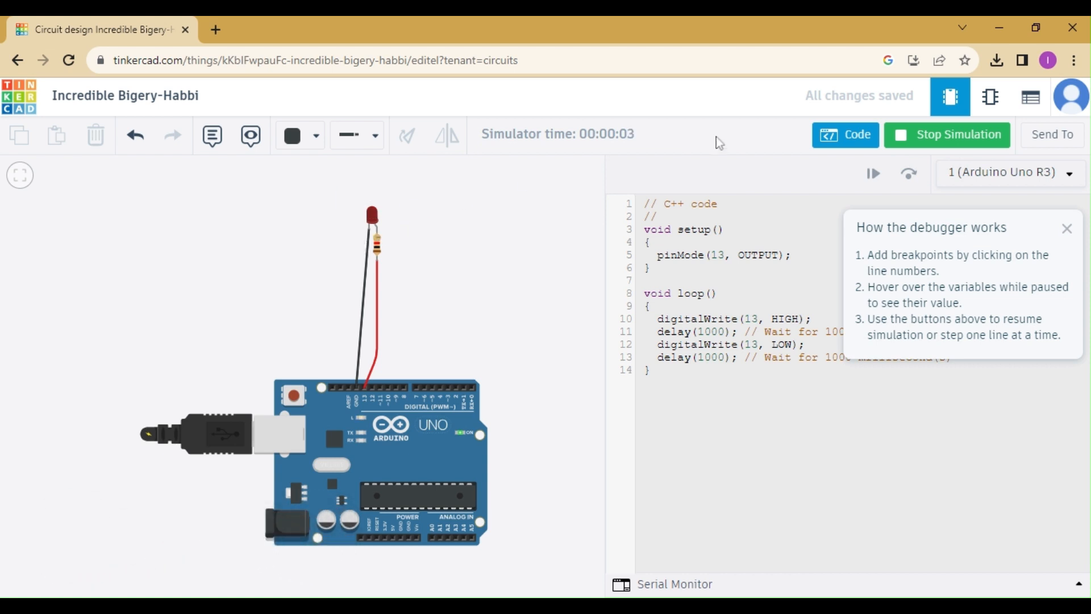
{"action": "left_click", "coordinate": [1066, 228]}
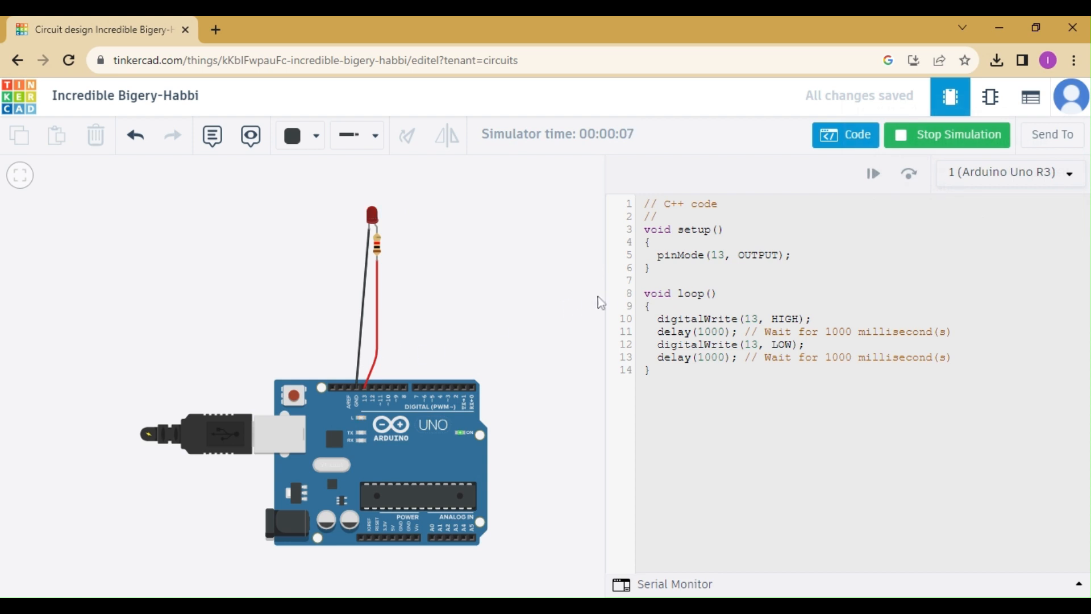
{"action": "left_click", "coordinate": [916, 136]}
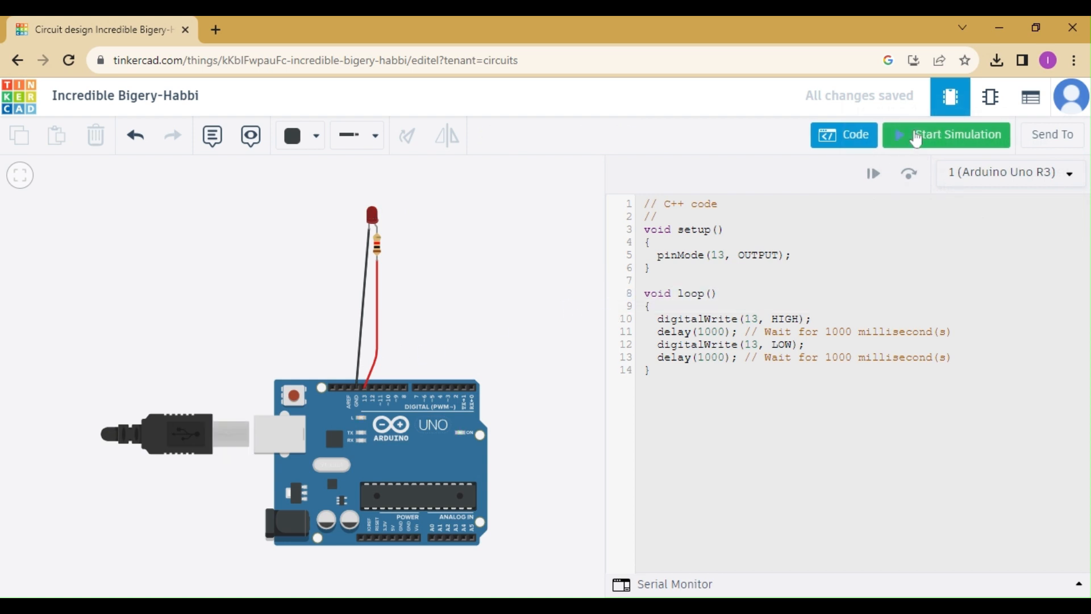
{"action": "left_click", "coordinate": [588, 286]}
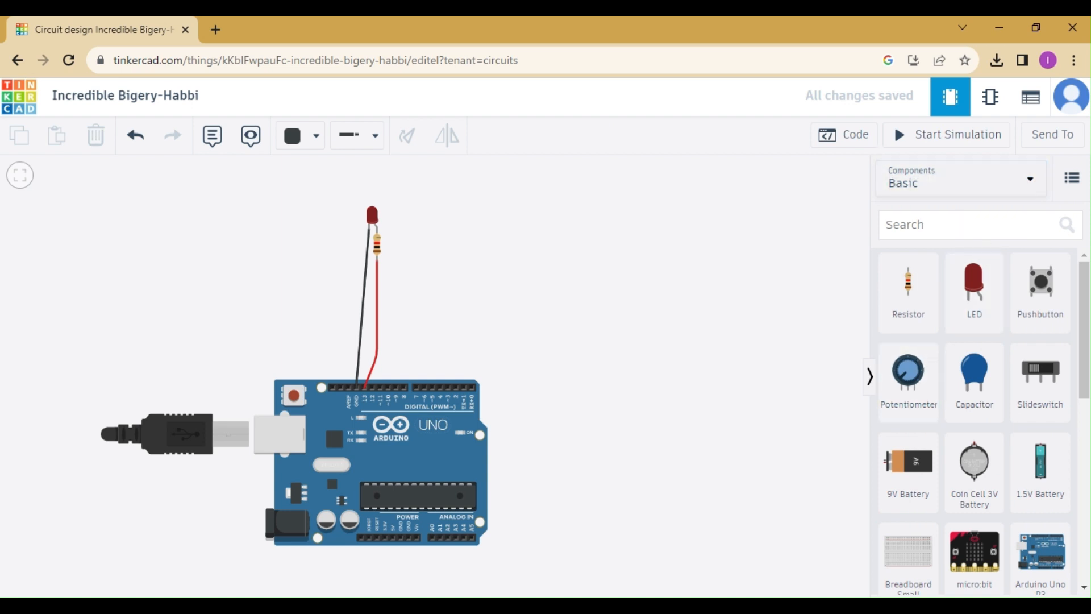
Search the components for "led rgb" and place an LED RGB just beside the red LED on the canvas.
{"action": "left_click", "coordinate": [962, 225]}
{"action": "type", "text": "l"}
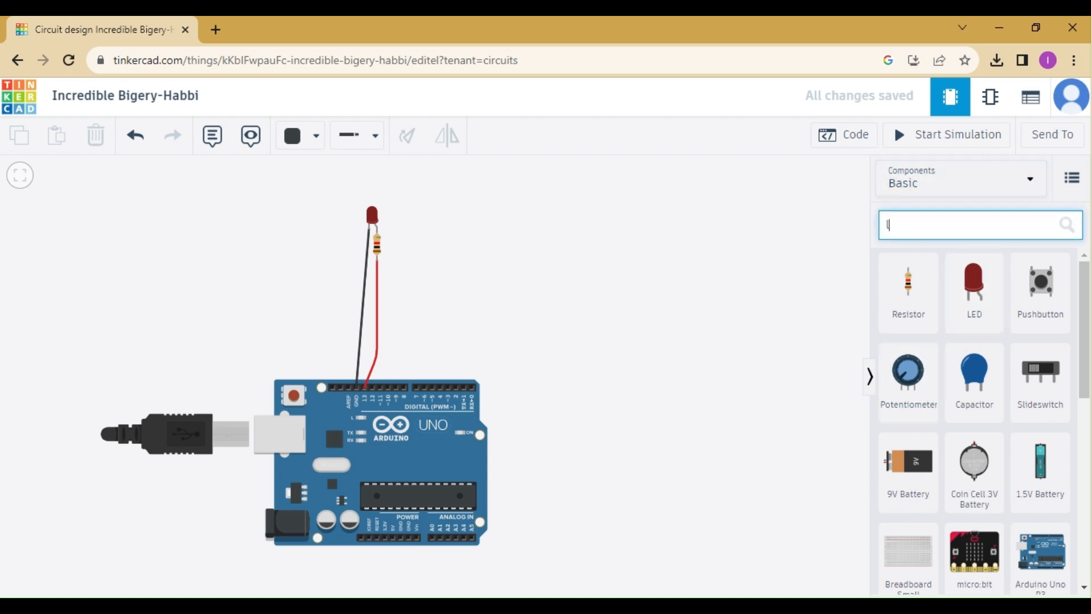
{"action": "type", "text": "ed"}
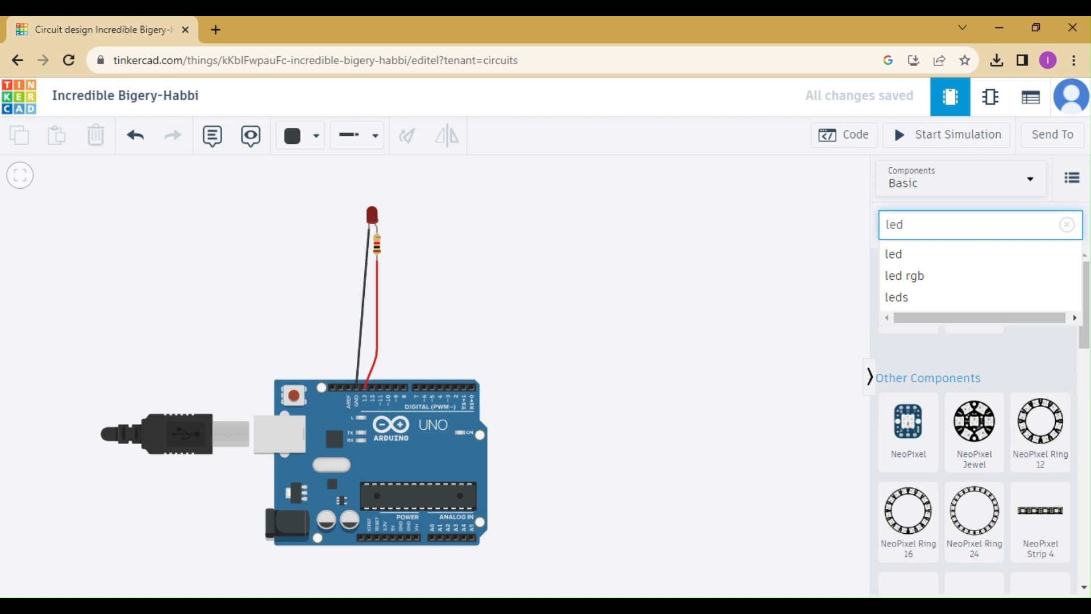
{"action": "left_click", "coordinate": [983, 277]}
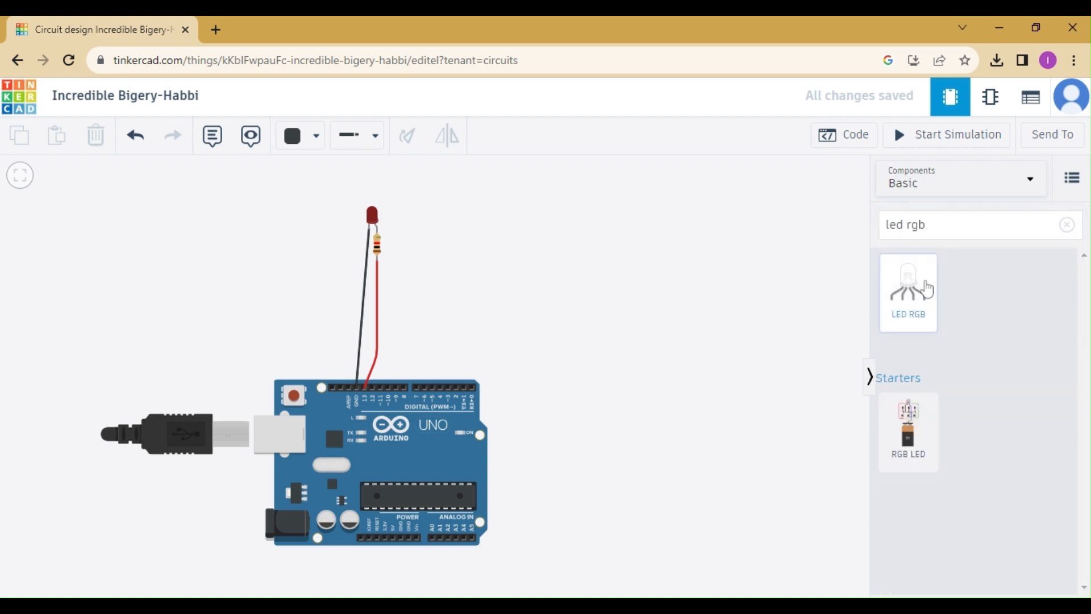
{"action": "left_click_drag", "start_coordinate": [927, 289], "coordinate": [428, 238]}
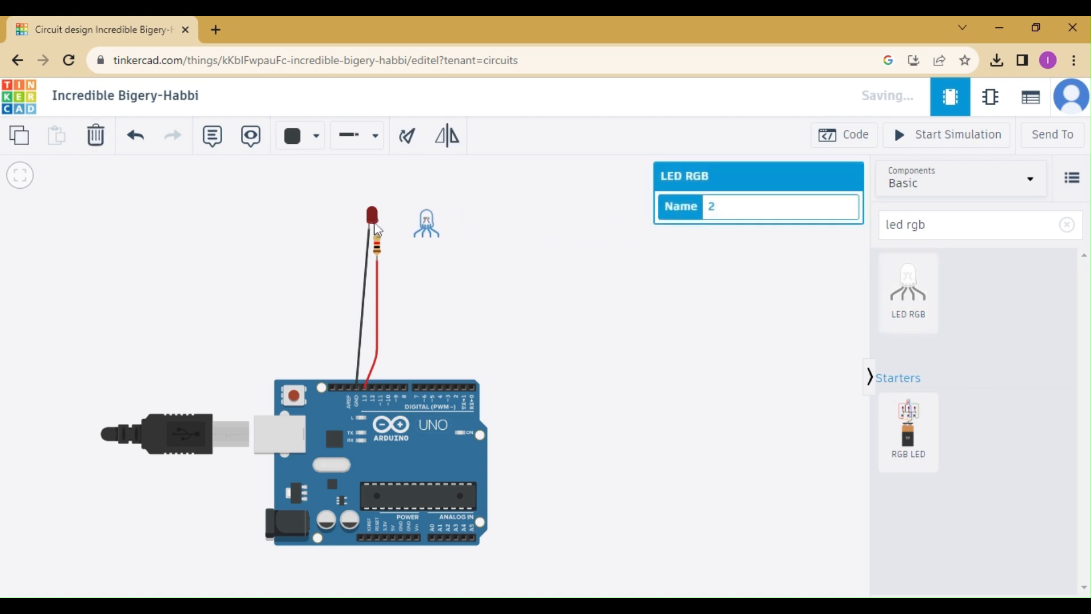
Delete the red LED and move the RGB LED into its place, with its blue leg on the resistor's upper end.
{"action": "left_click", "coordinate": [374, 221]}
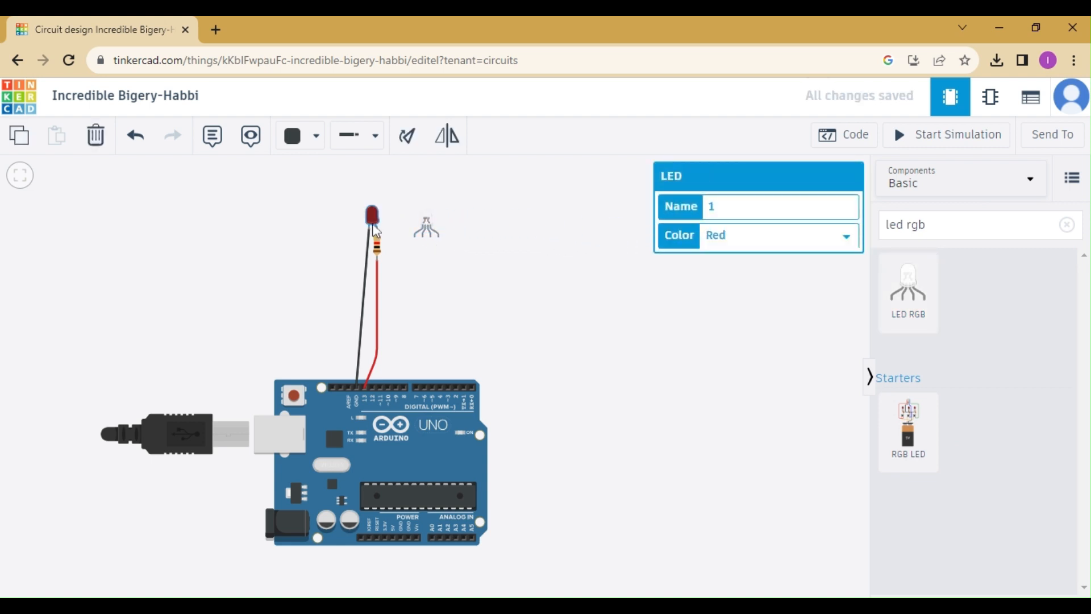
{"action": "left_click", "coordinate": [95, 135]}
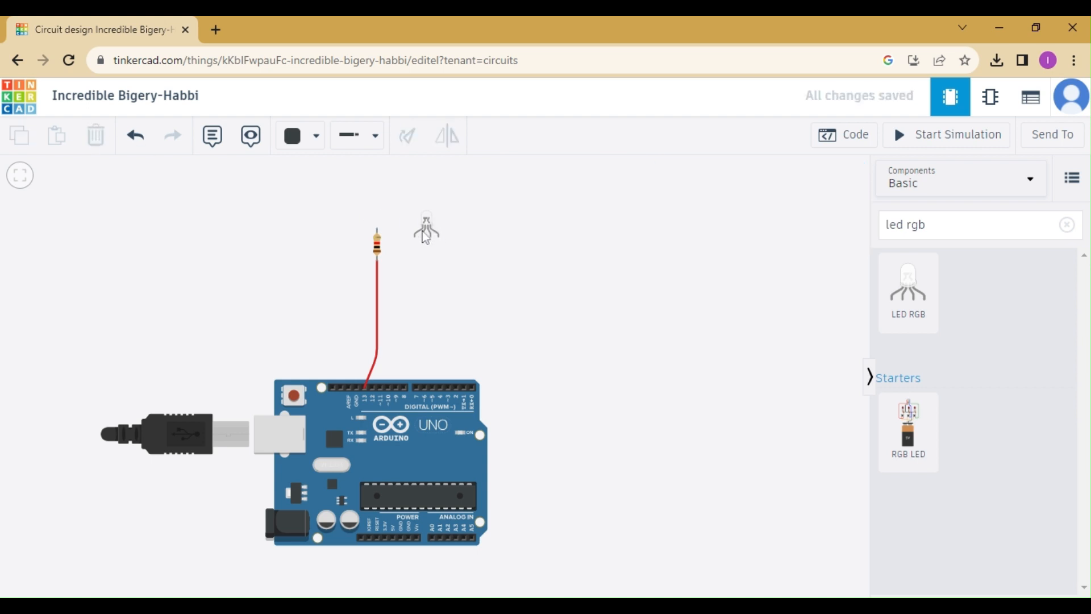
{"action": "left_click_drag", "start_coordinate": [426, 230], "coordinate": [376, 217]}
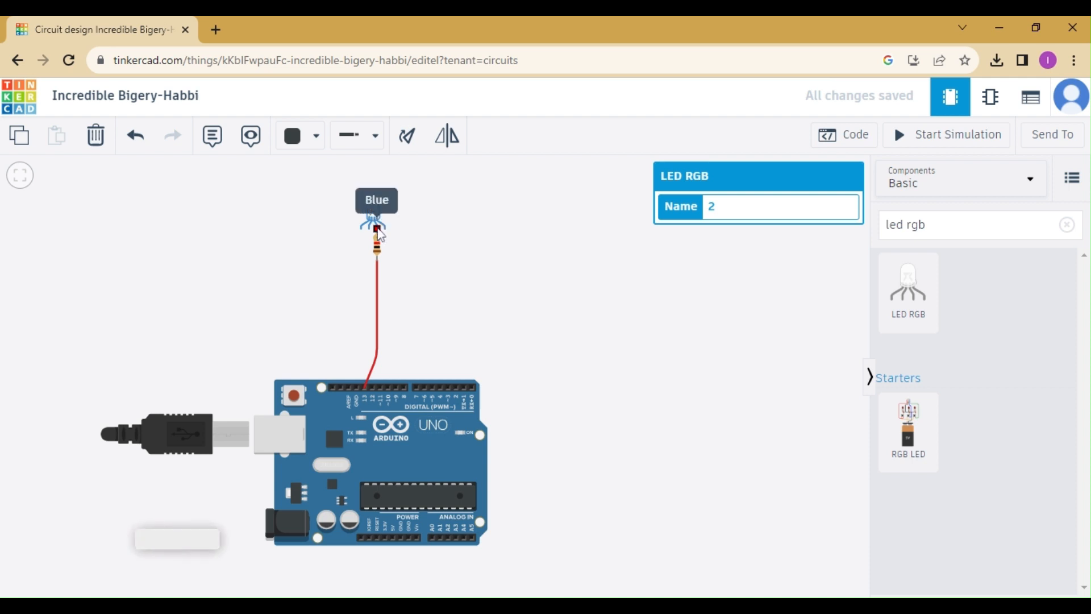
Connect the RGB LED's cathode leg to the Arduino's GND pin beside pin 13 with a black wire.
{"action": "left_click", "coordinate": [301, 136]}
{"action": "left_click", "coordinate": [354, 193]}
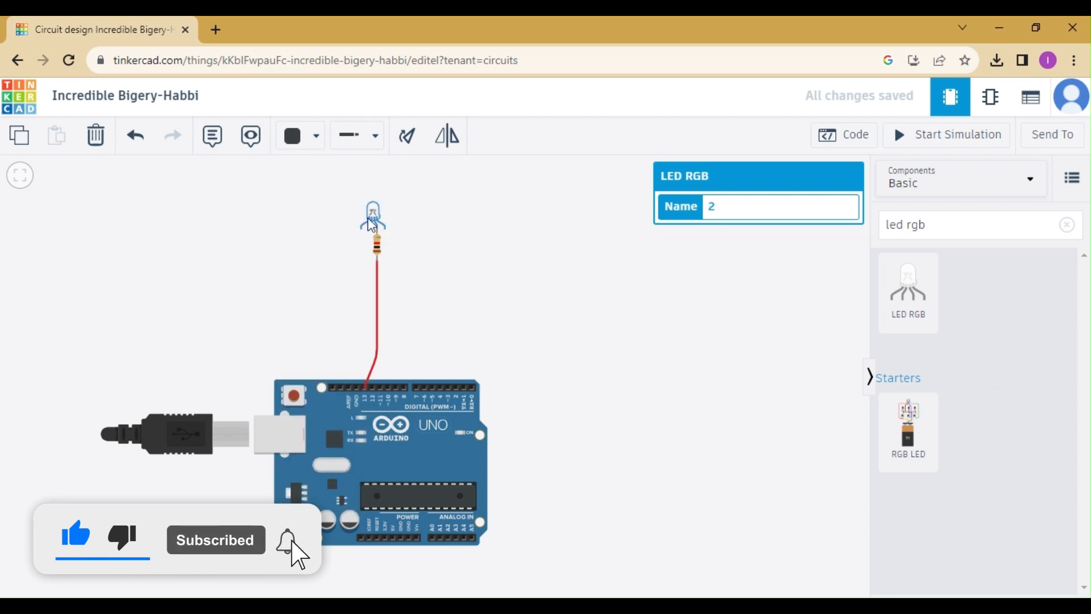
{"action": "left_click", "coordinate": [370, 230]}
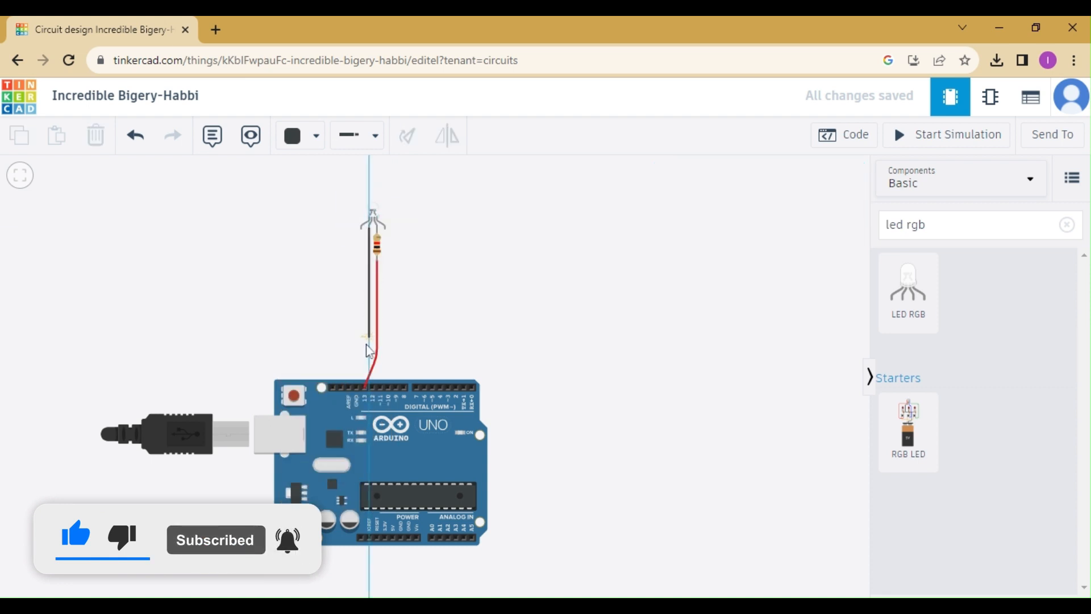
{"action": "left_click", "coordinate": [357, 387]}
{"action": "left_click", "coordinate": [429, 329]}
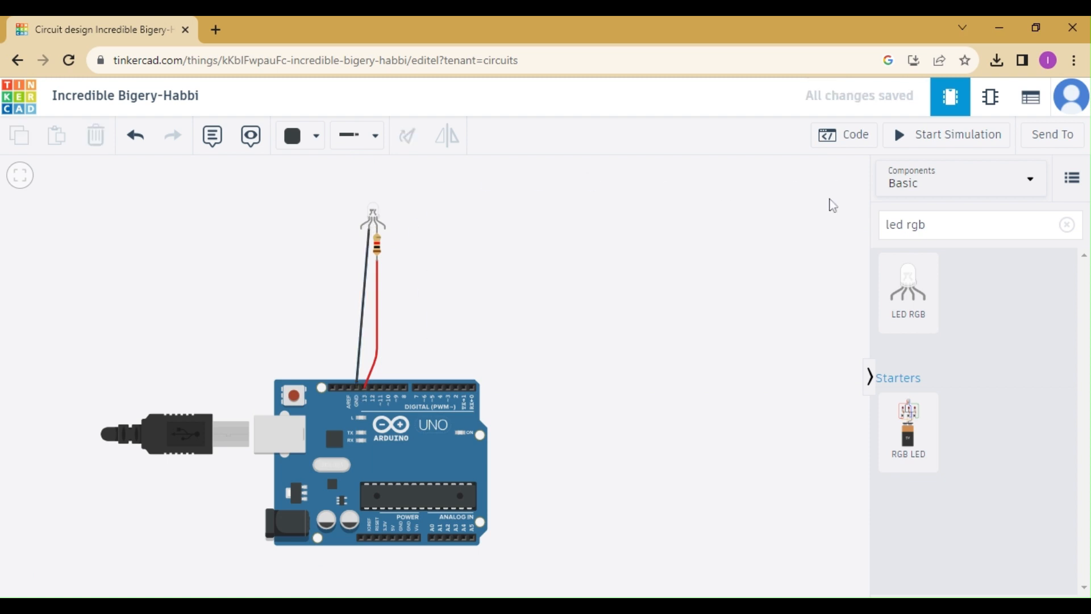
Clear the component search and place a resistor directly below each of the RGB LED's two outer legs.
{"action": "left_click", "coordinate": [929, 225]}
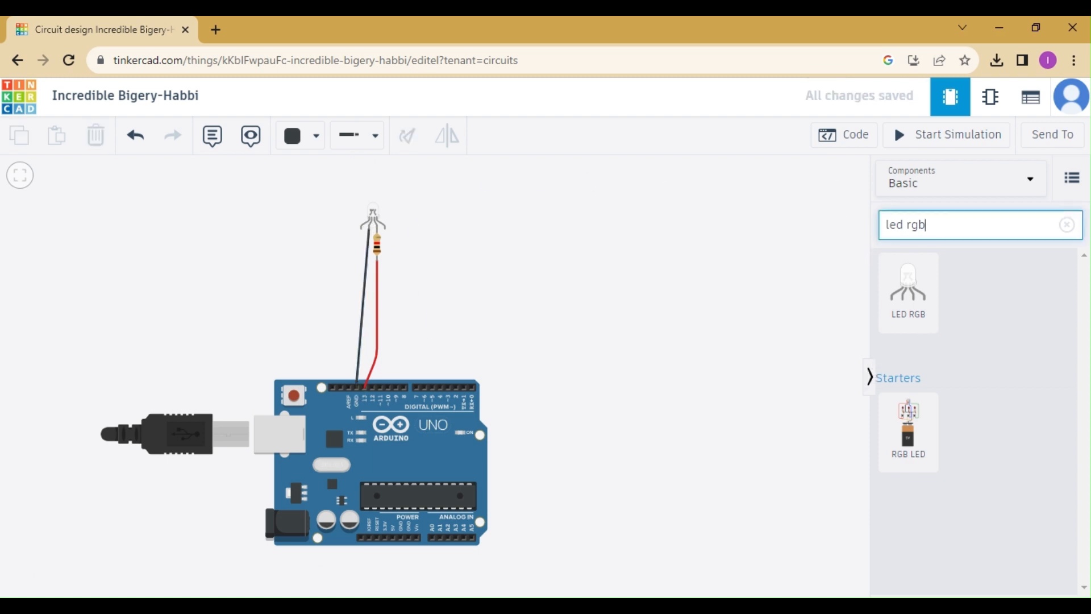
{"action": "left_click", "coordinate": [1067, 225]}
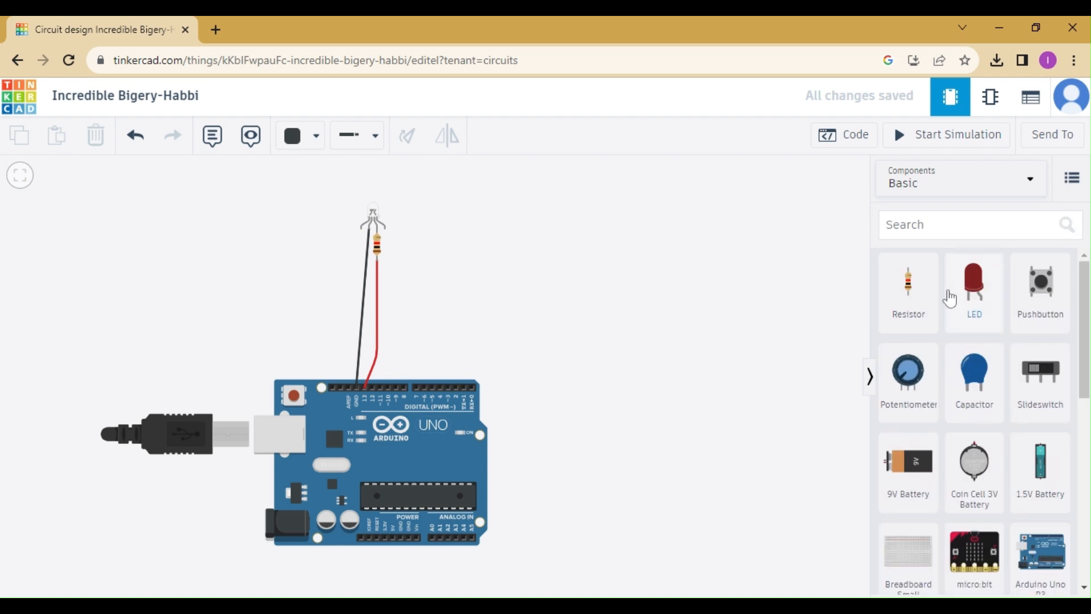
{"action": "left_click_drag", "start_coordinate": [908, 312], "coordinate": [384, 251]}
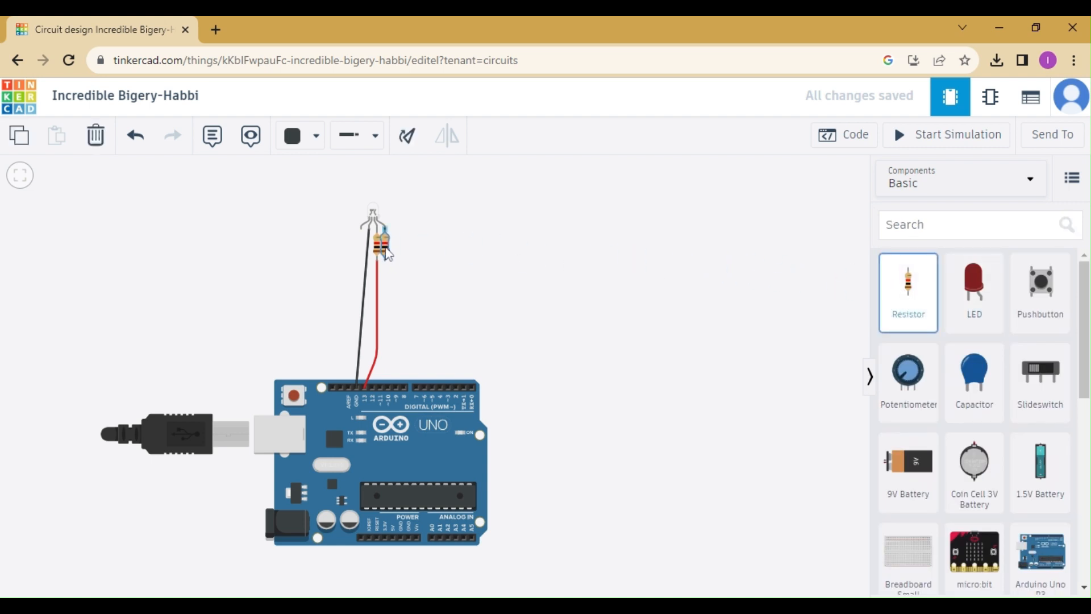
{"action": "left_click_drag", "start_coordinate": [908, 284], "coordinate": [364, 254]}
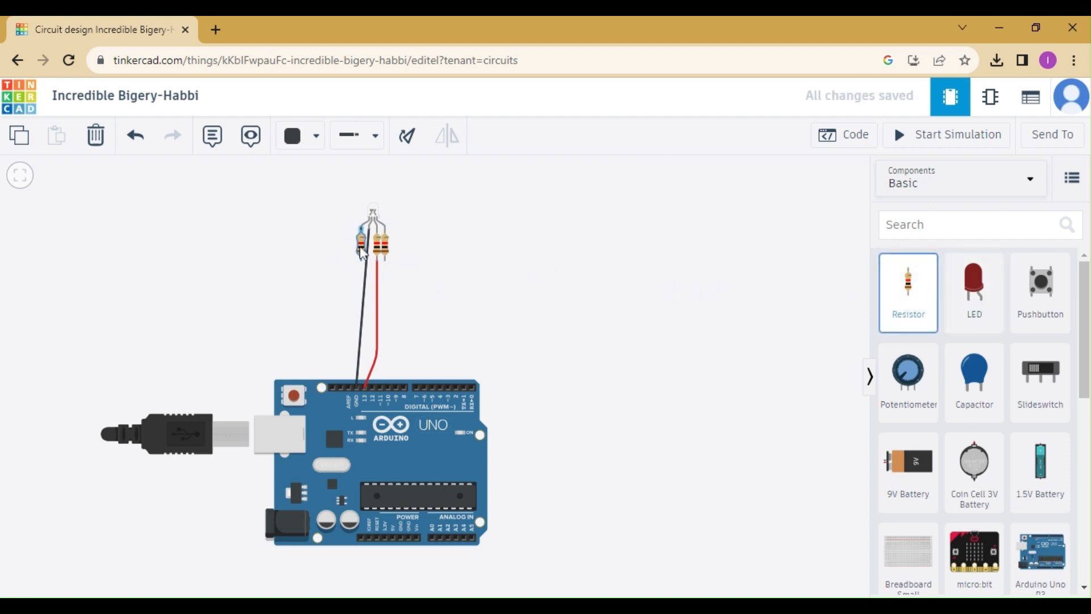
Connect the lower end of the leftmost resistor to the Arduino's digital pin 12 with a red wire.
{"action": "left_click", "coordinate": [487, 253]}
{"action": "left_click", "coordinate": [316, 137]}
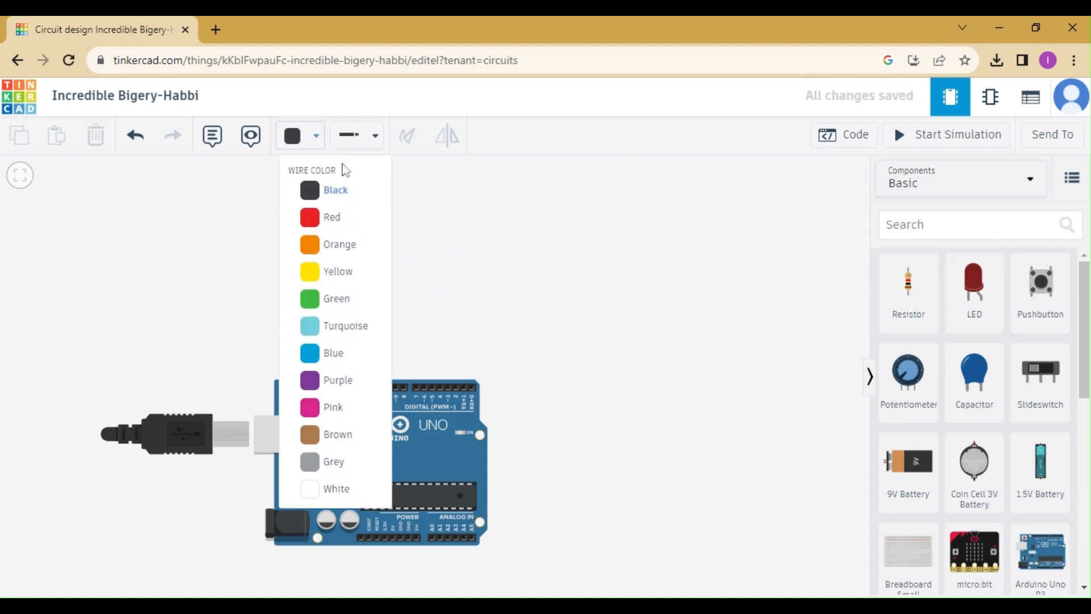
{"action": "left_click", "coordinate": [336, 213]}
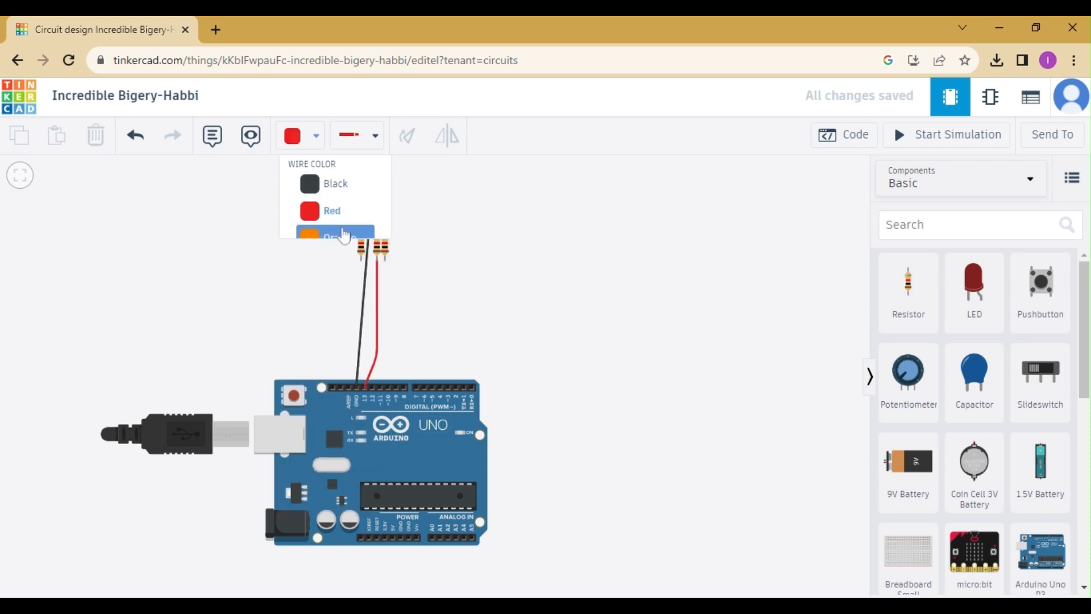
{"action": "left_click", "coordinate": [361, 262]}
{"action": "left_click", "coordinate": [373, 386]}
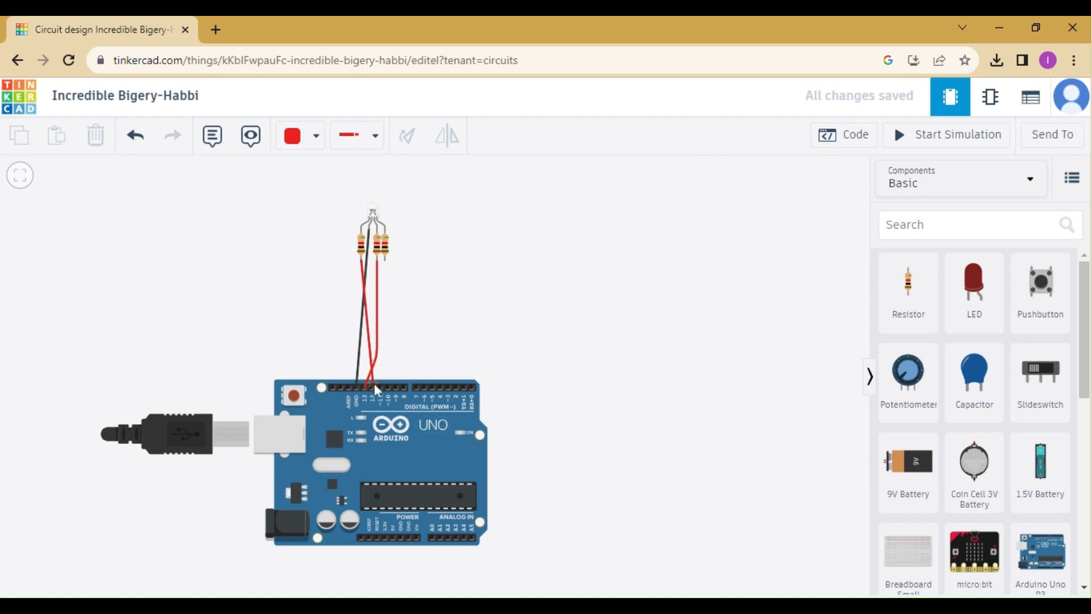
{"action": "left_click", "coordinate": [374, 386]}
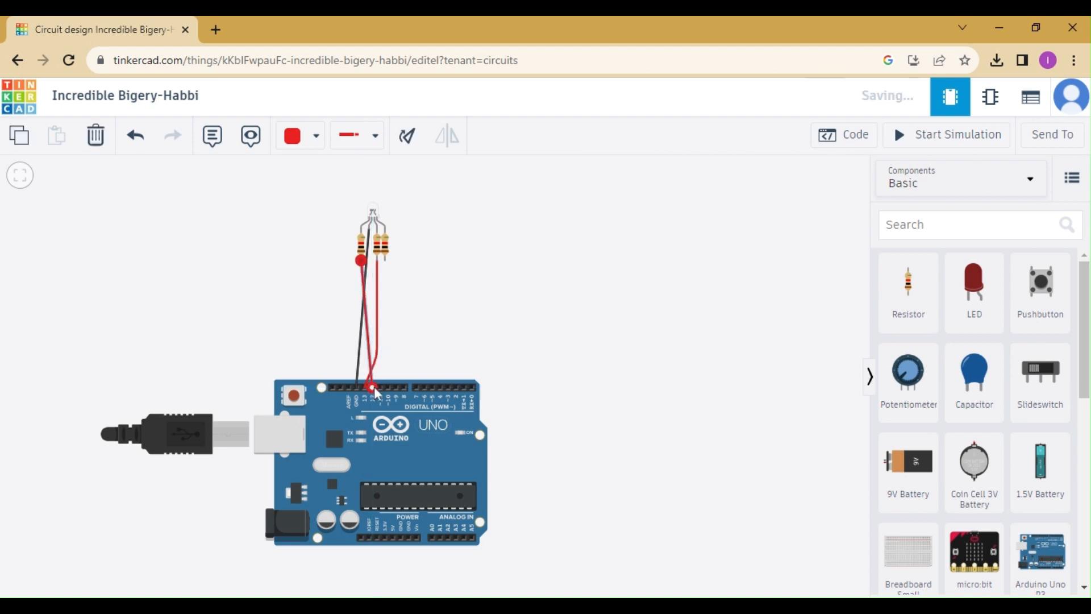
{"action": "left_click", "coordinate": [416, 303]}
Connect the lower end of the rightmost resistor to the Arduino's digital pin 11 with a red wire.
{"action": "left_click", "coordinate": [385, 256]}
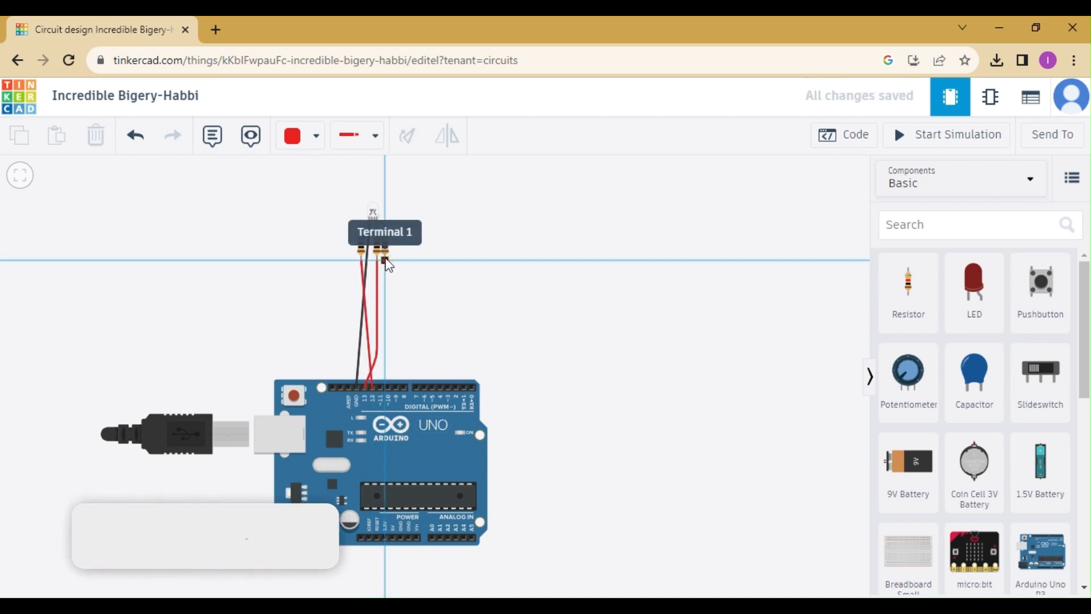
{"action": "left_click", "coordinate": [380, 387]}
{"action": "left_click", "coordinate": [447, 349]}
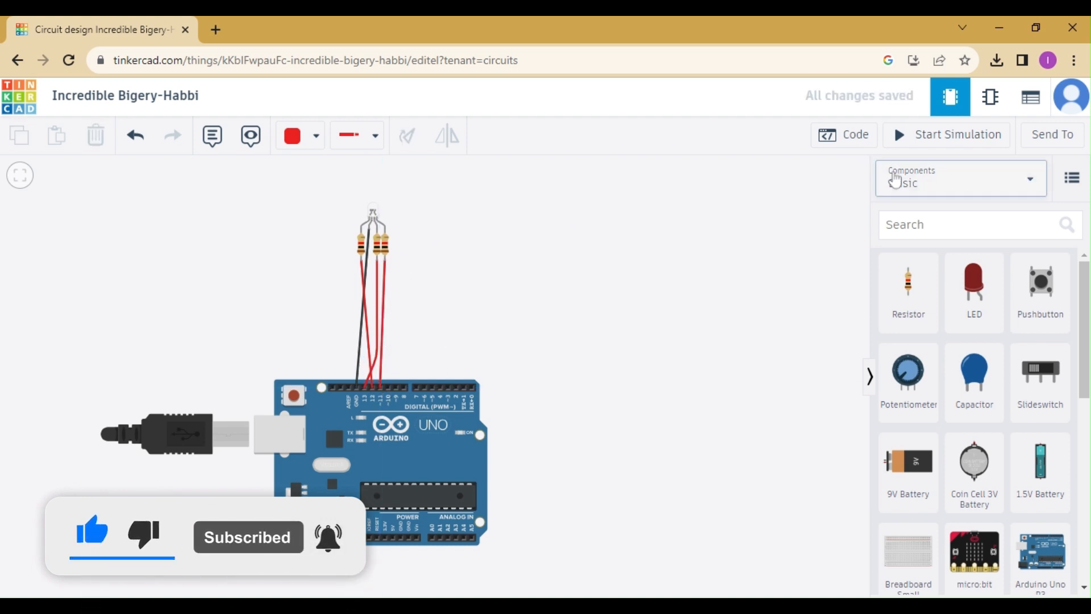
Open the Arduino code and duplicate the pinMode(13, OUTPUT); line twice beneath the original in setup().
{"action": "left_click", "coordinate": [849, 142]}
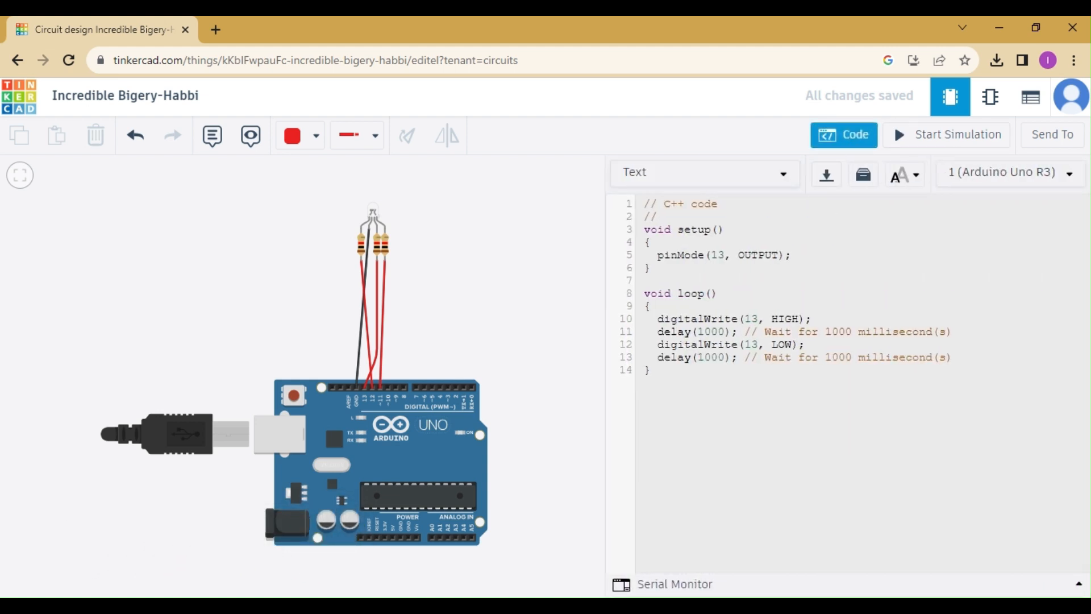
{"action": "key", "text": "Return"}
{"action": "key", "text": "Return"}
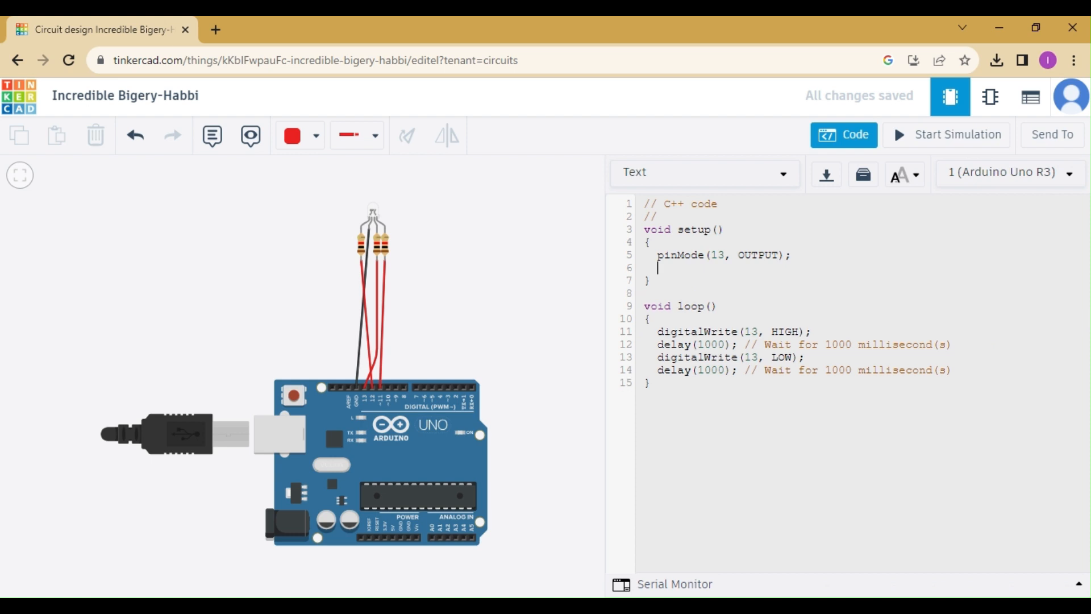
{"action": "key", "text": "Return"}
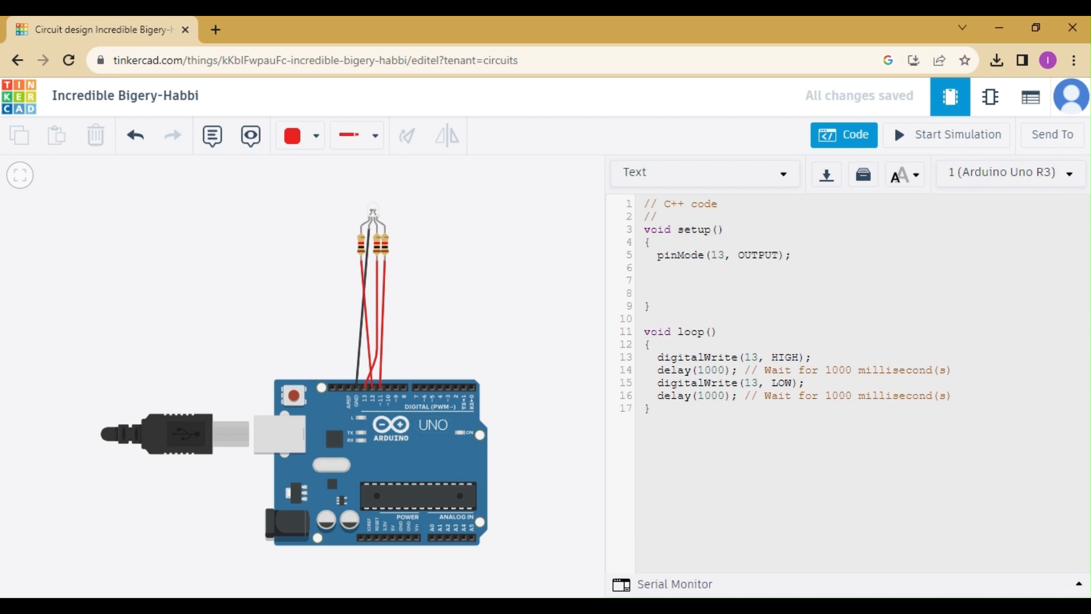
{"action": "left_click_drag", "start_coordinate": [650, 255], "coordinate": [791, 256]}
{"action": "key", "text": "ctrl+c"}
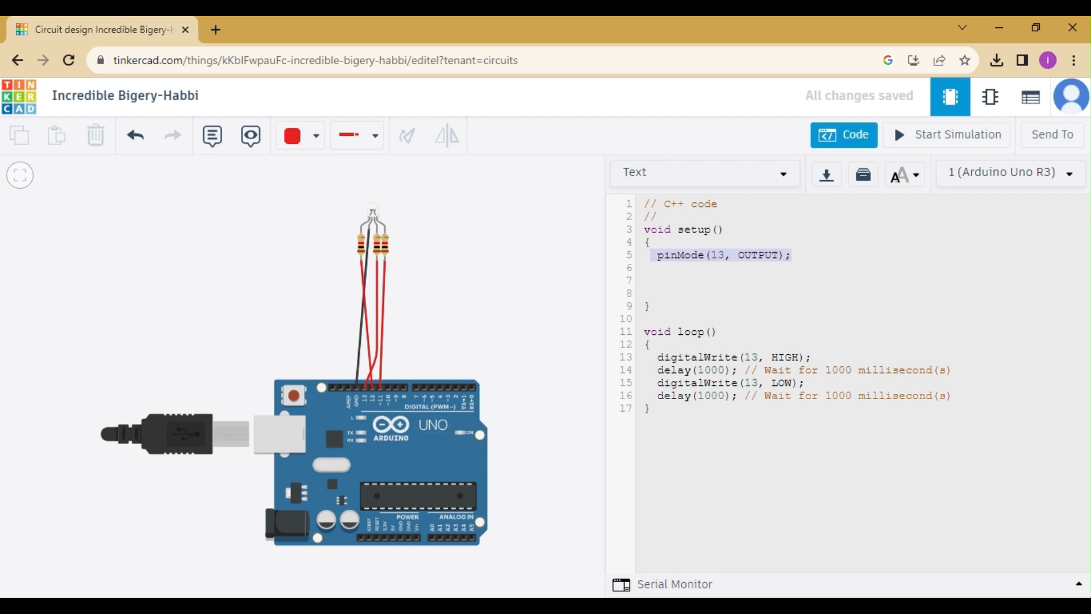
{"action": "left_click", "coordinate": [658, 268]}
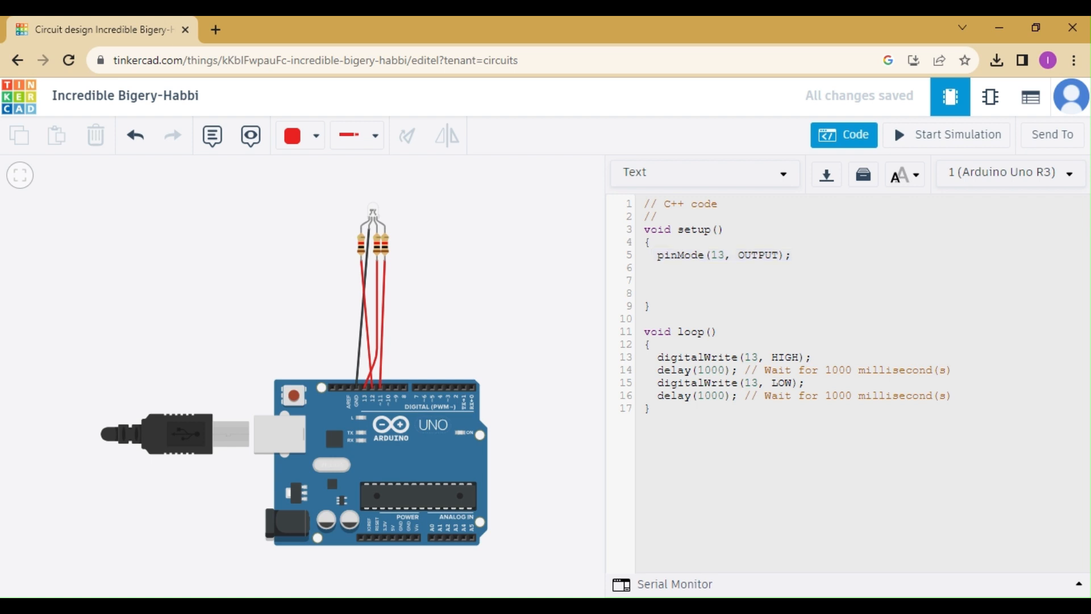
{"action": "key", "text": "ctrl+v"}
{"action": "key", "text": "Down"}
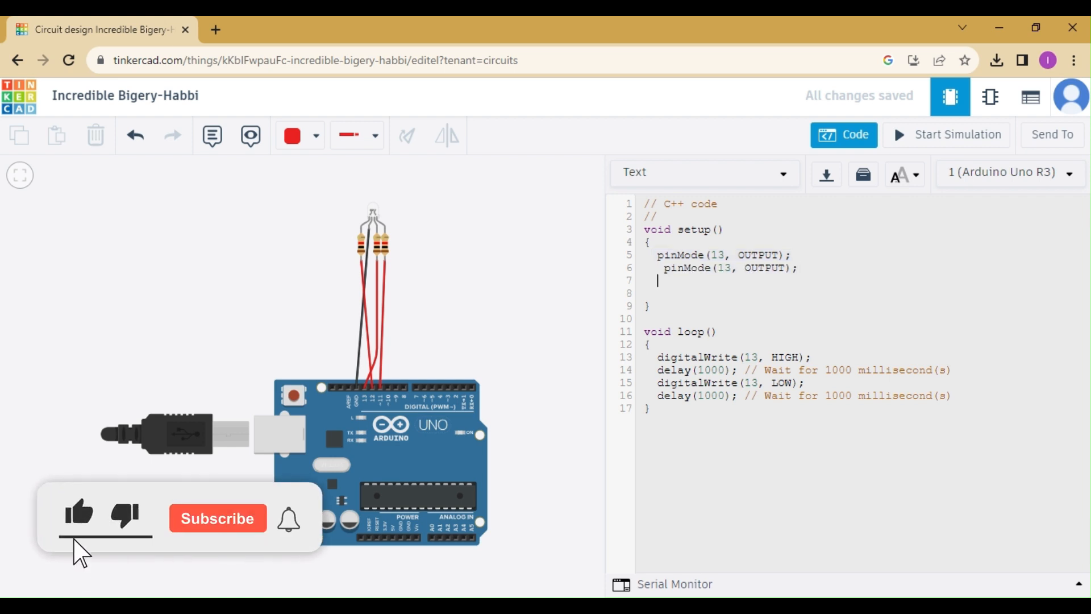
{"action": "key", "text": "ctrl+v"}
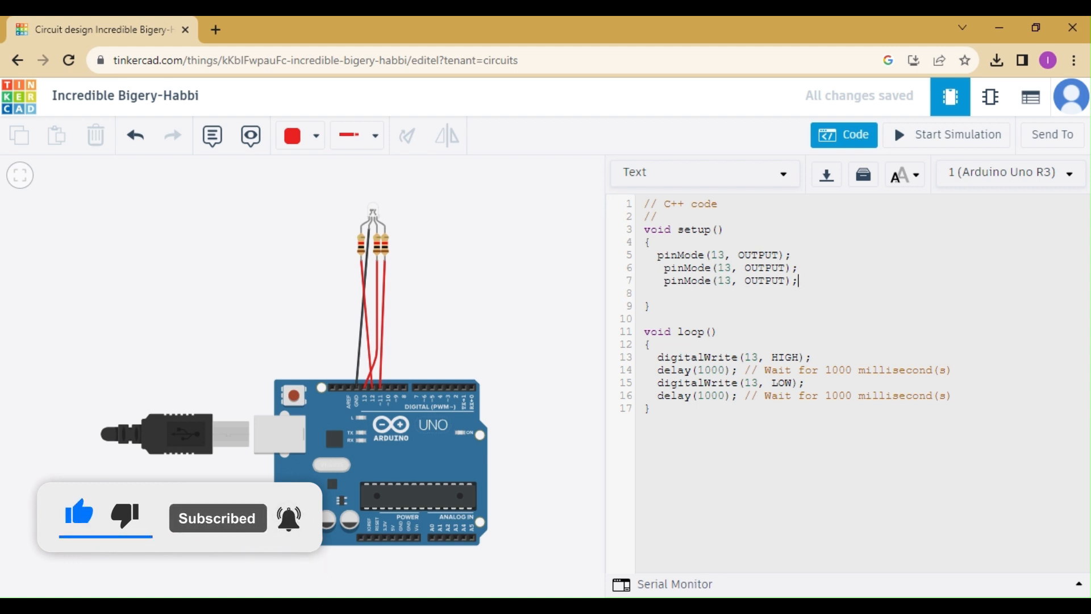
Set the pin number to 12 in the first copied pinMode line and to 11 in the second.
{"action": "left_click", "coordinate": [731, 268]}
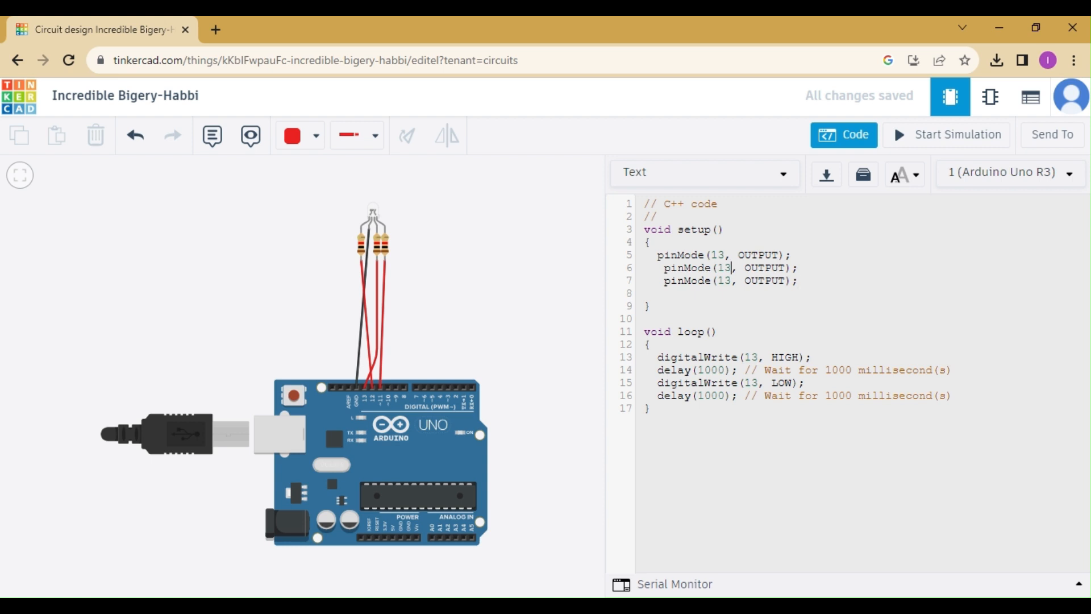
{"action": "key", "text": "BackSpace"}
{"action": "type", "text": "2"}
{"action": "key", "text": "BackSpace"}
{"action": "type", "text": "1"}
Copy the four digitalWrite and delay lines in loop() and paste the block twice below the original.
{"action": "left_click_drag", "start_coordinate": [657, 357], "coordinate": [650, 408]}
{"action": "key", "text": "ctrl+c"}
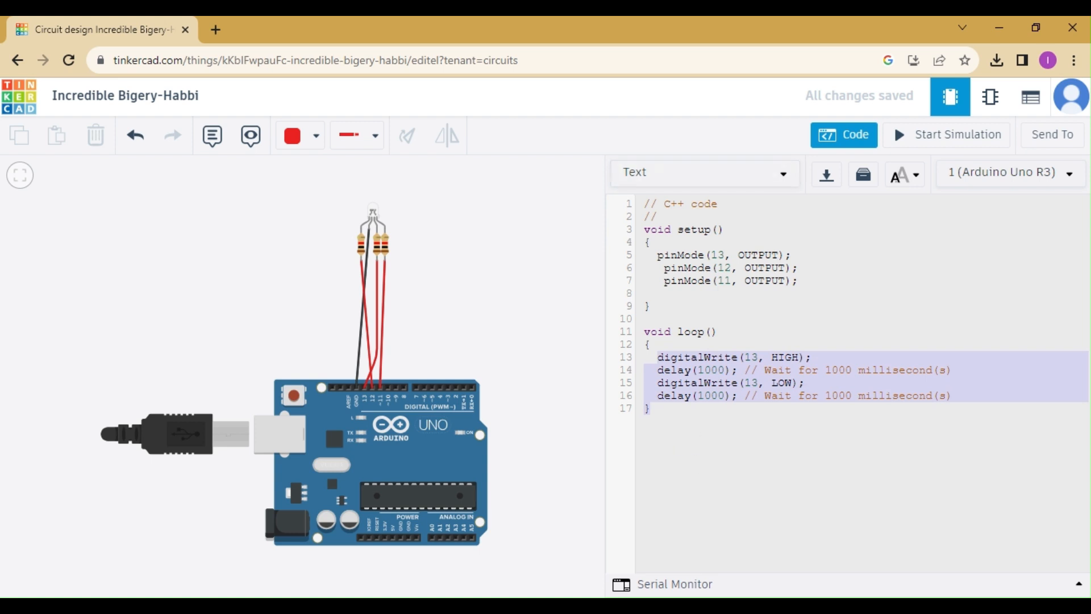
{"action": "left_click", "coordinate": [806, 383]}
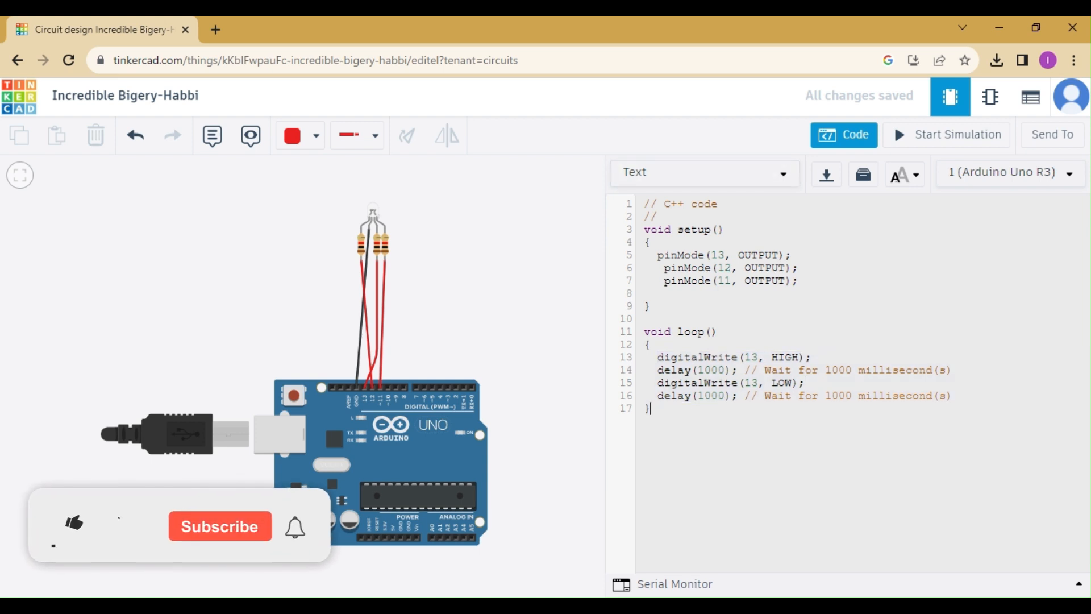
{"action": "key", "text": "Return"}
{"action": "key", "text": "Return"}
{"action": "key", "text": "Return"}
{"action": "key", "text": "Return"}
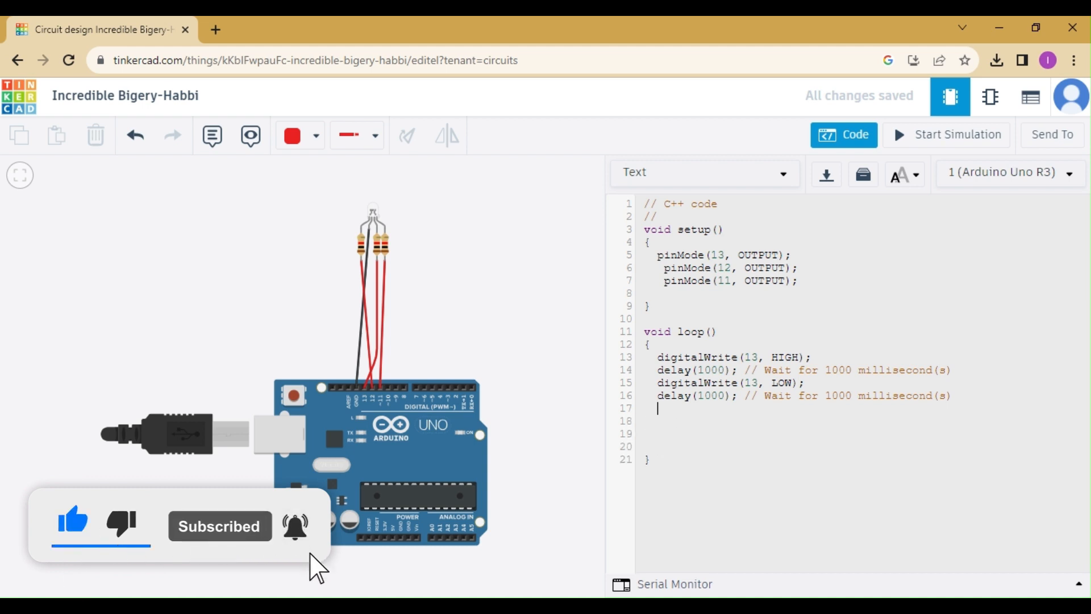
{"action": "key", "text": "ctrl+v"}
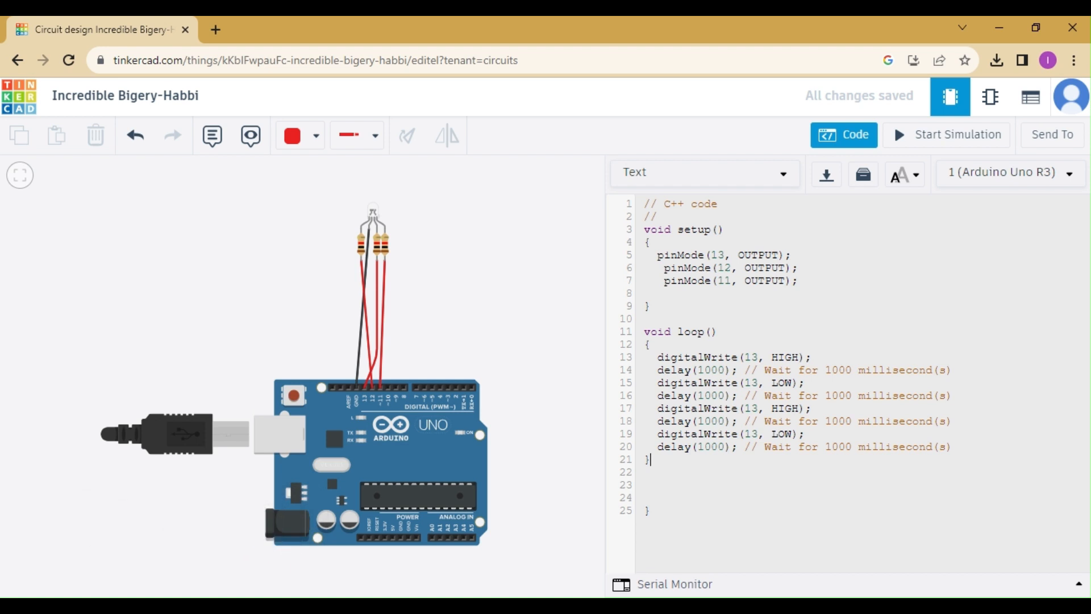
{"action": "left_click", "coordinate": [666, 462]}
{"action": "key", "text": "ctrl+v"}
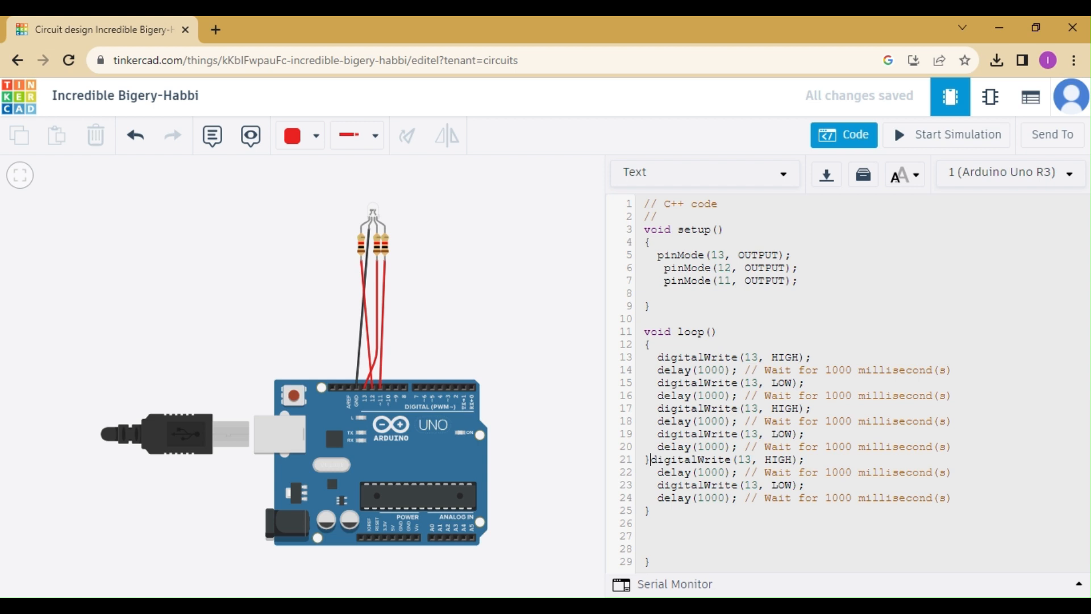
Delete the stray brace before the third blink block and set the second block's digitalWrite pins to 12 and the third block's to 11.
{"action": "key", "text": "BackSpace"}
{"action": "key", "text": "BackSpace"}
{"action": "type", "text": "2"}
{"action": "key", "text": "BackSpace"}
{"action": "type", "text": "2"}
{"action": "key", "text": "BackSpace"}
{"action": "type", "text": "1"}
{"action": "key", "text": "BackSpace"}
{"action": "type", "text": "1"}
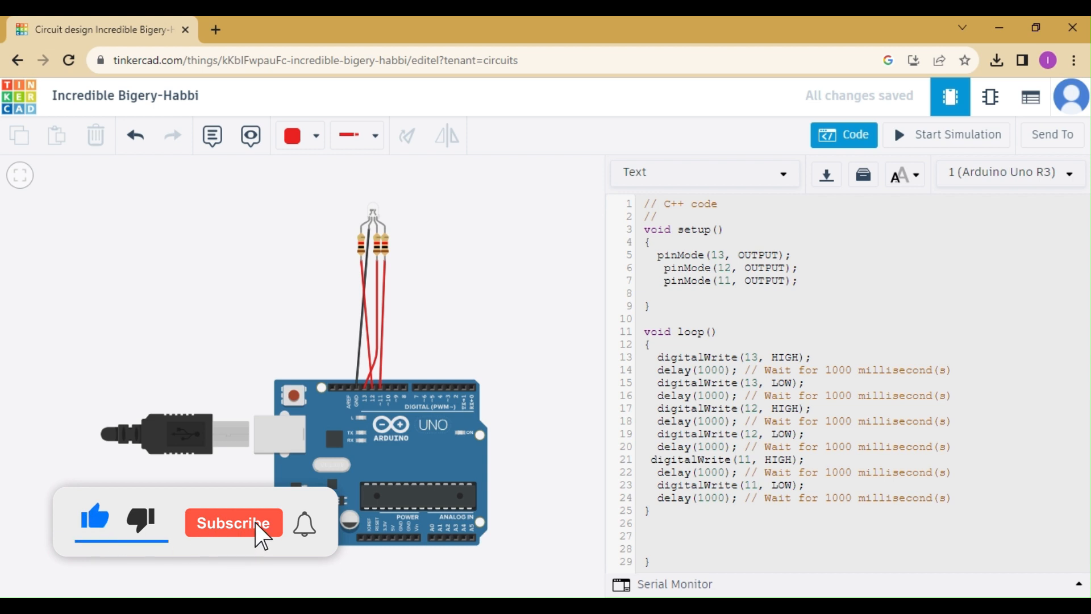
Remove the extra closing brace on line 29 and test the RGB LED code in a simulation run.
{"action": "left_click", "coordinate": [919, 146]}
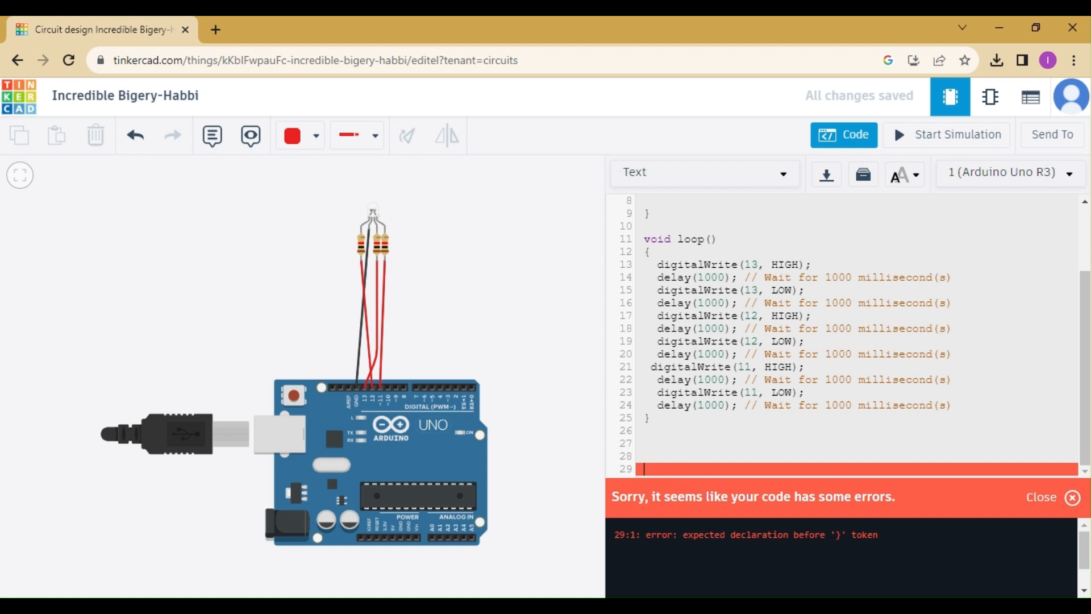
{"action": "left_click", "coordinate": [966, 145]}
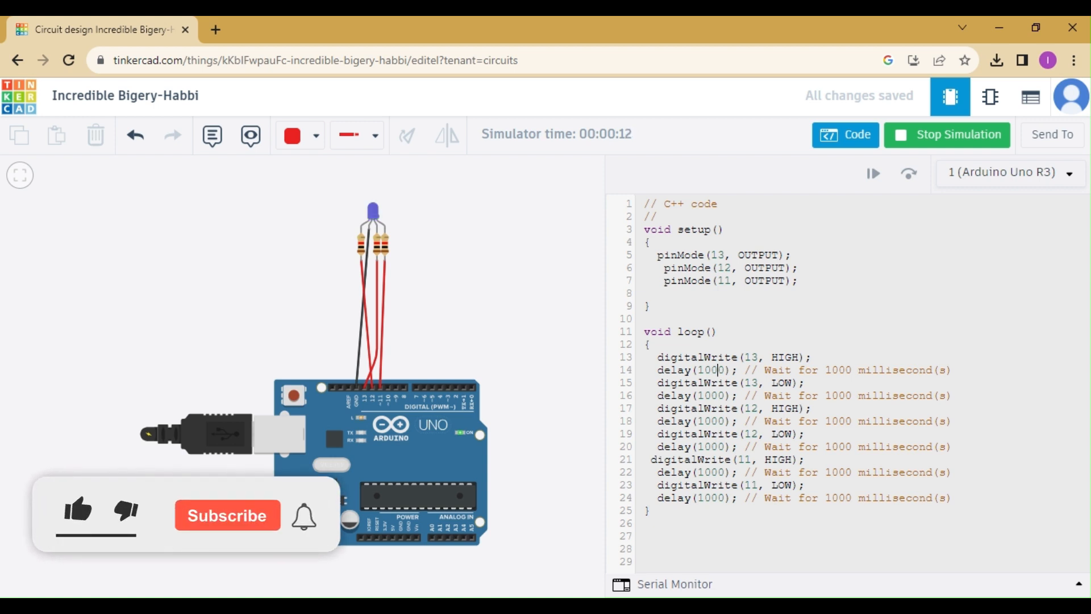
{"action": "left_click", "coordinate": [973, 136]}
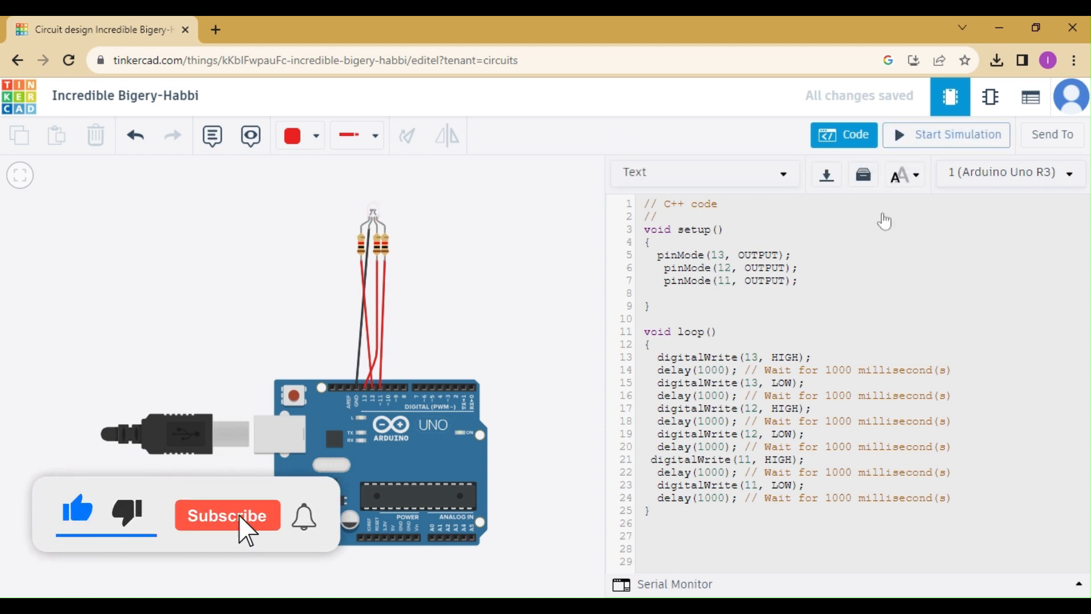
Set all six delay values in loop() to 100 and test the faster color changes in a simulation run.
{"action": "left_click", "coordinate": [717, 370]}
{"action": "key", "text": "BackSpace"}
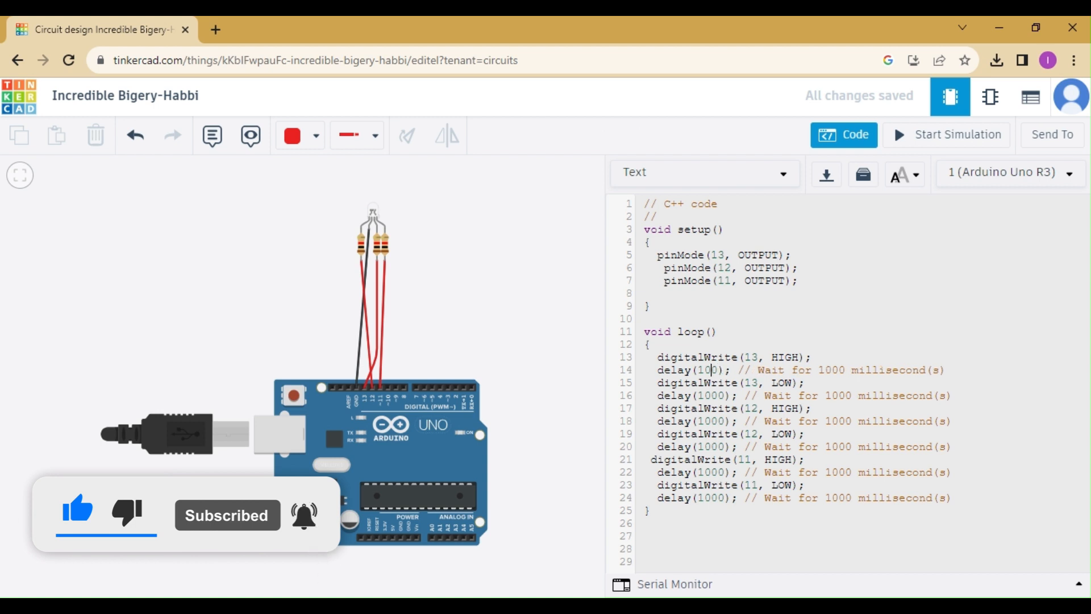
{"action": "left_click", "coordinate": [717, 395]}
{"action": "key", "text": "BackSpace"}
{"action": "left_click", "coordinate": [718, 421]}
{"action": "key", "text": "BackSpace"}
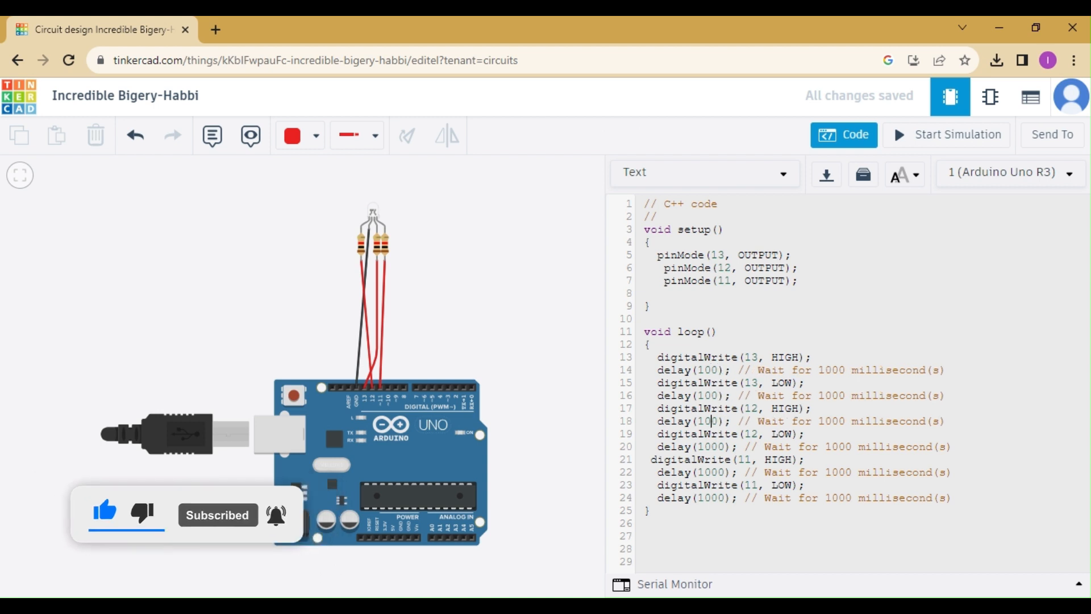
{"action": "key", "text": "BackSpace"}
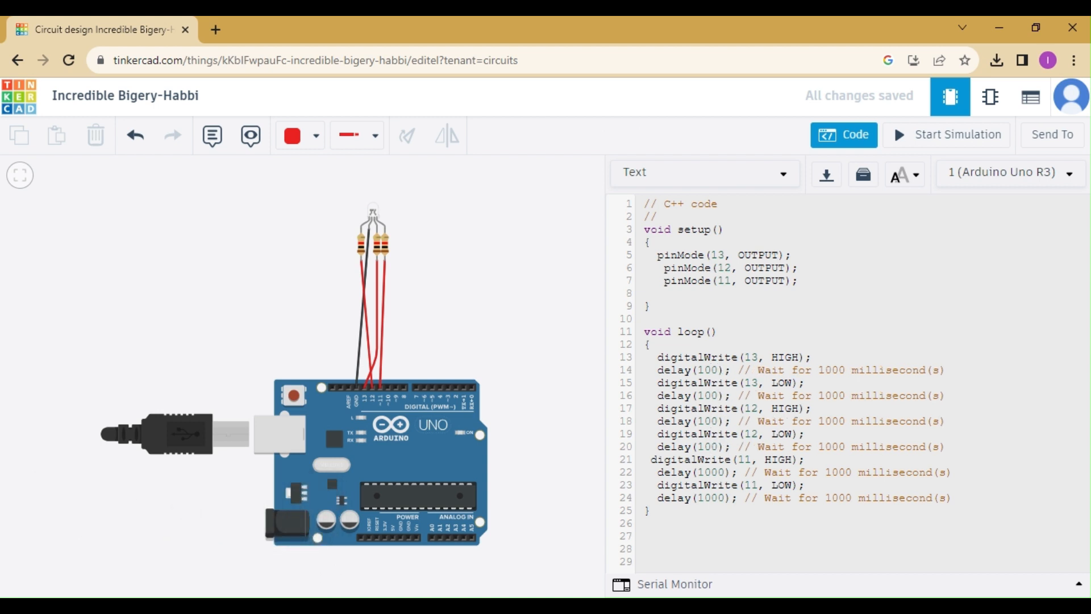
{"action": "left_click", "coordinate": [718, 472]}
{"action": "key", "text": "BackSpace"}
{"action": "key", "text": "BackSpace"}
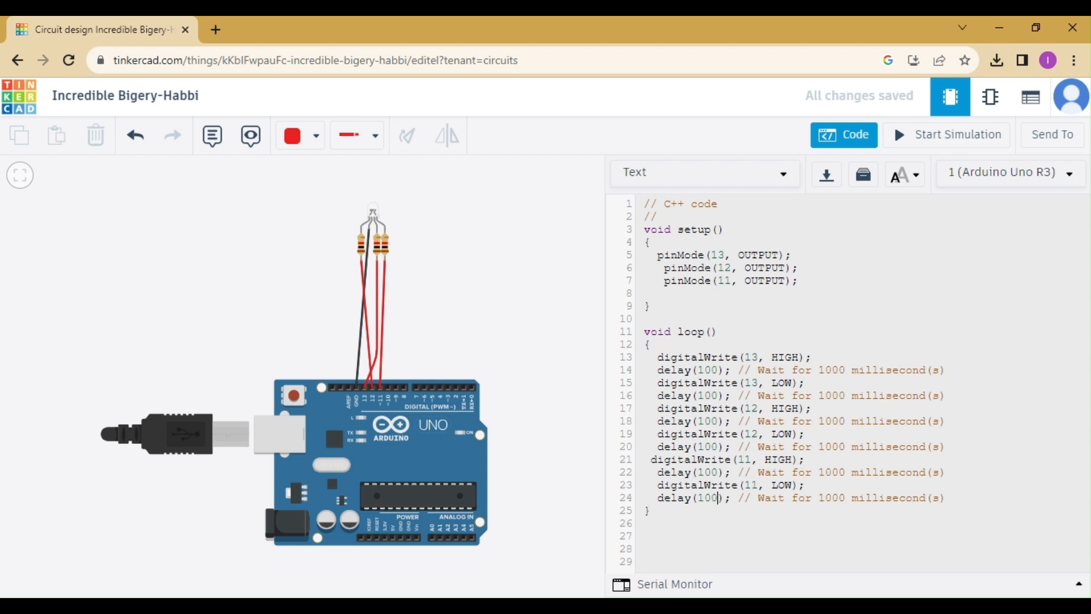
{"action": "left_click", "coordinate": [923, 138]}
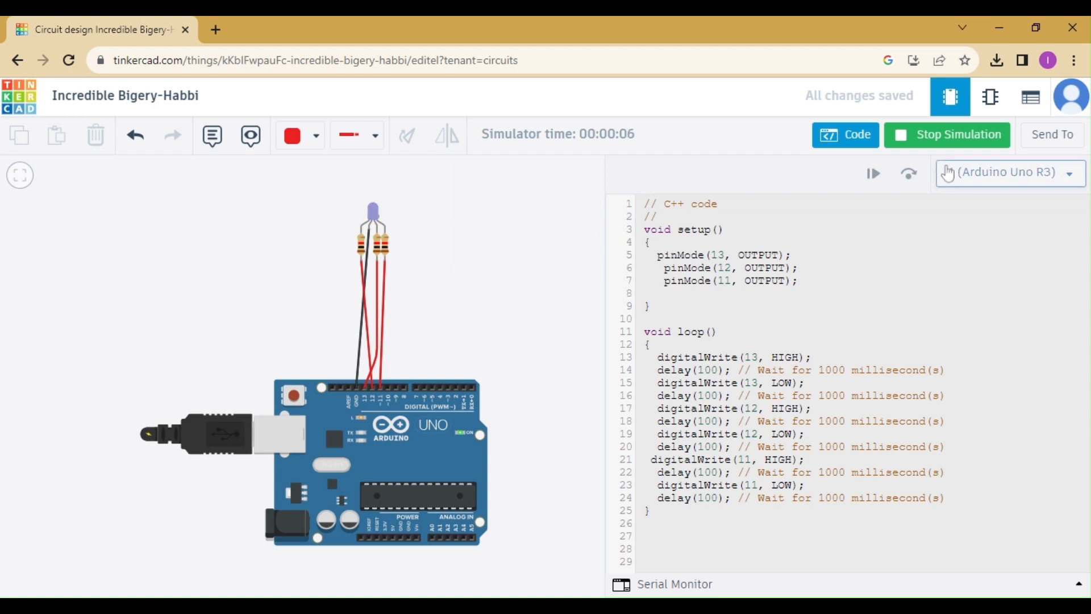
{"action": "left_click", "coordinate": [946, 139]}
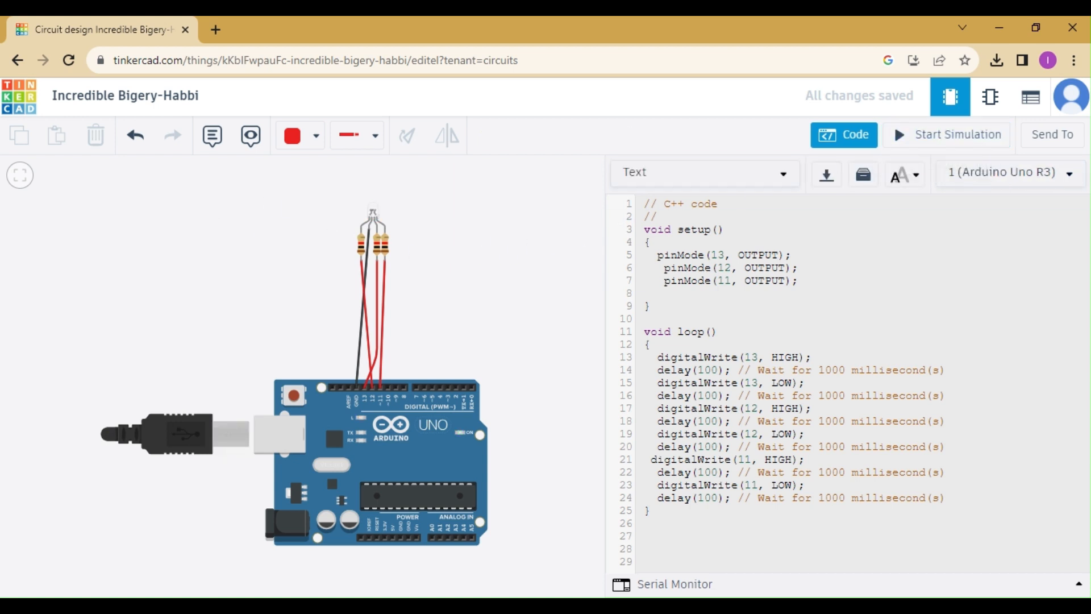
Return to the Tinkercad dashboard and create a new 3D design.
{"action": "left_click", "coordinate": [537, 296]}
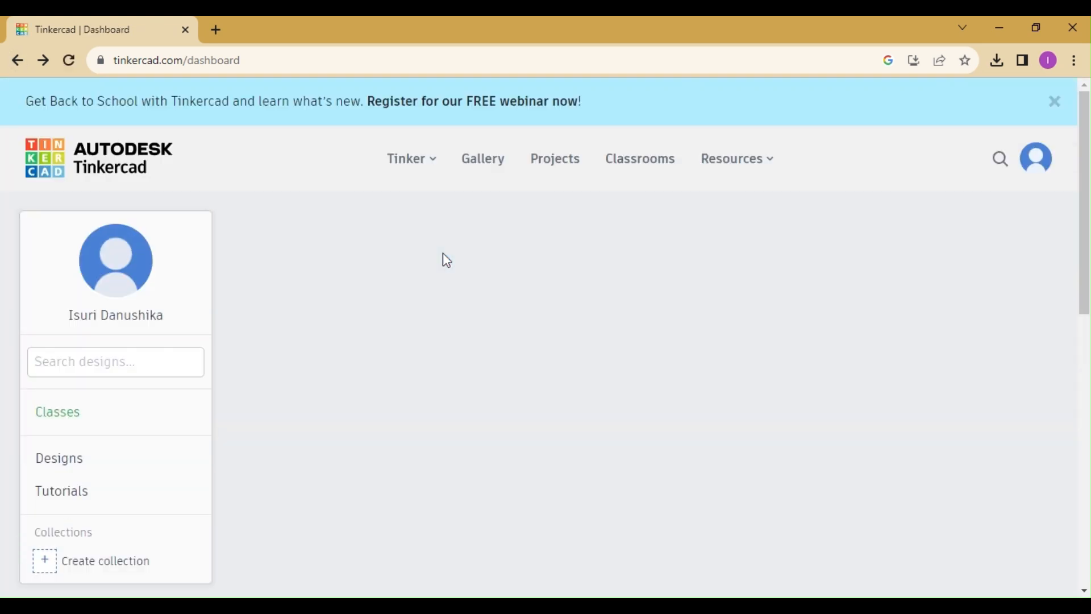
{"action": "scroll", "coordinate": [442, 334], "scroll_direction": "down", "scroll_amount": 5}
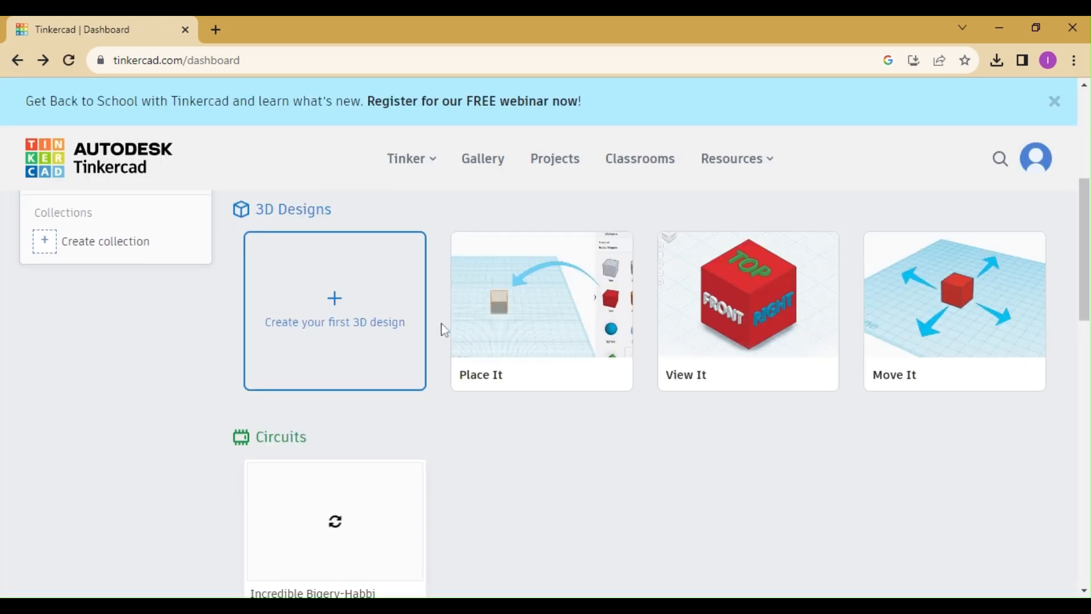
{"action": "scroll", "coordinate": [444, 329], "scroll_direction": "down", "scroll_amount": 5}
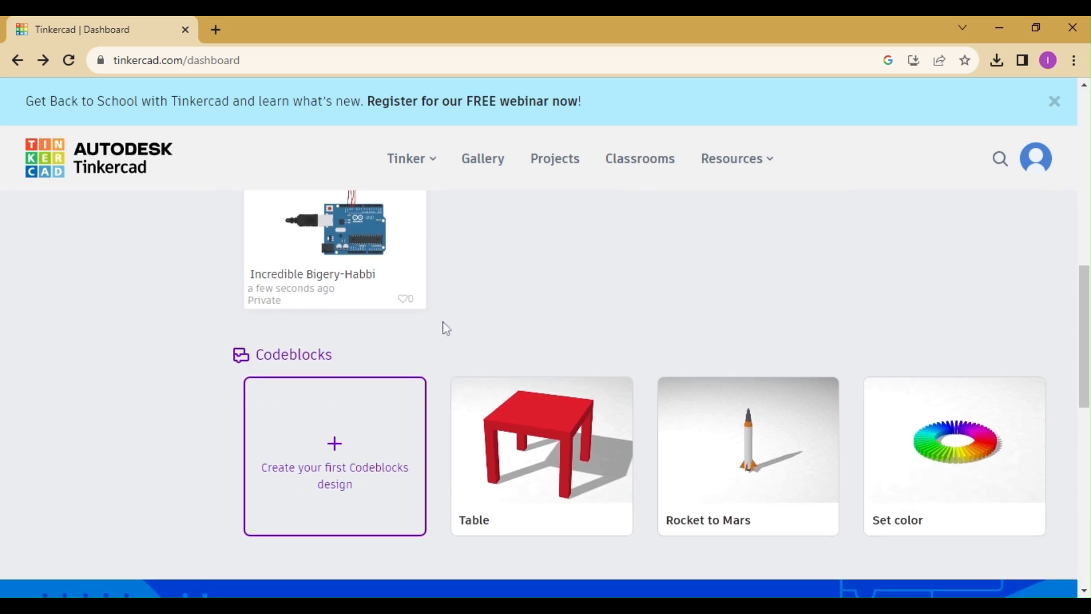
{"action": "scroll", "coordinate": [443, 322], "scroll_direction": "up", "scroll_amount": 5}
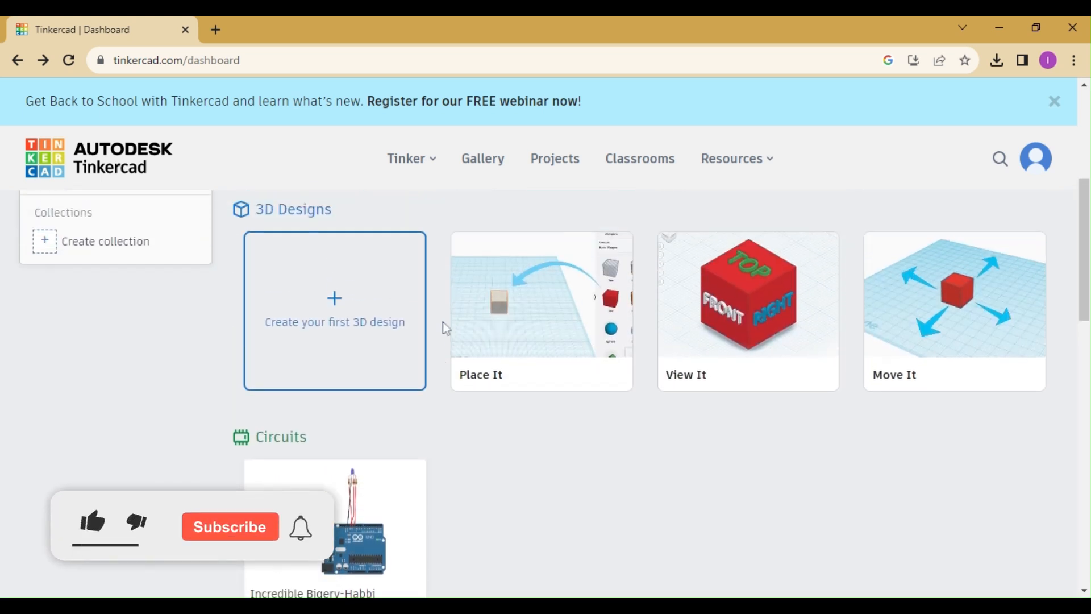
{"action": "left_click", "coordinate": [344, 335]}
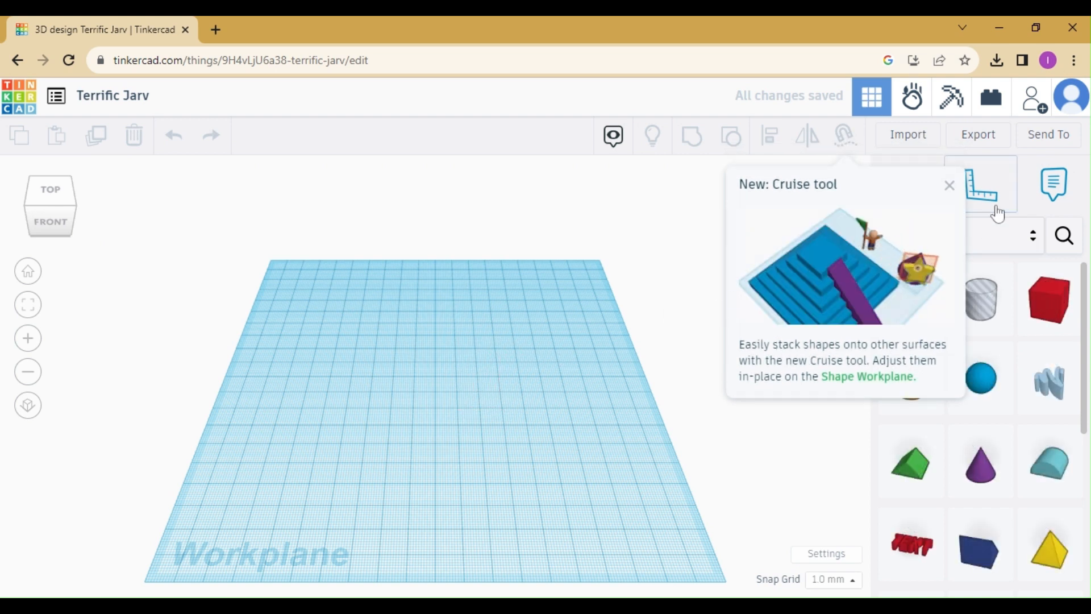
Dismiss the Cruise tool notice and place a Scribble shape near the middle of the workplane.
{"action": "left_click", "coordinate": [949, 187]}
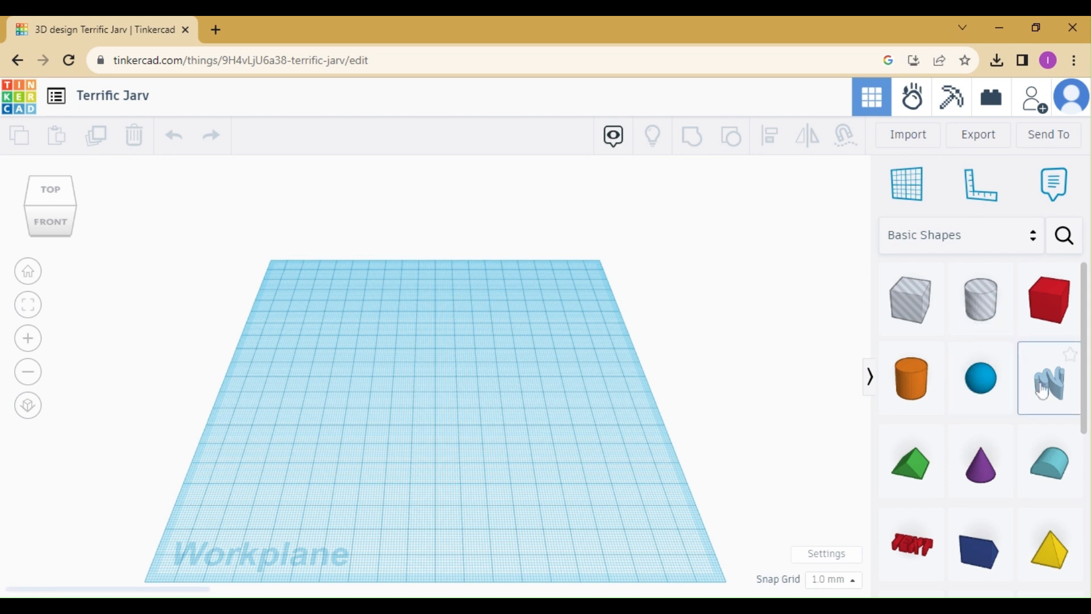
{"action": "mouse_move", "coordinate": [1041, 391]}
{"action": "left_mouse_down"}
{"action": "mouse_move", "coordinate": [492, 406]}
{"action": "mouse_move", "coordinate": [449, 388]}
{"action": "left_mouse_up"}
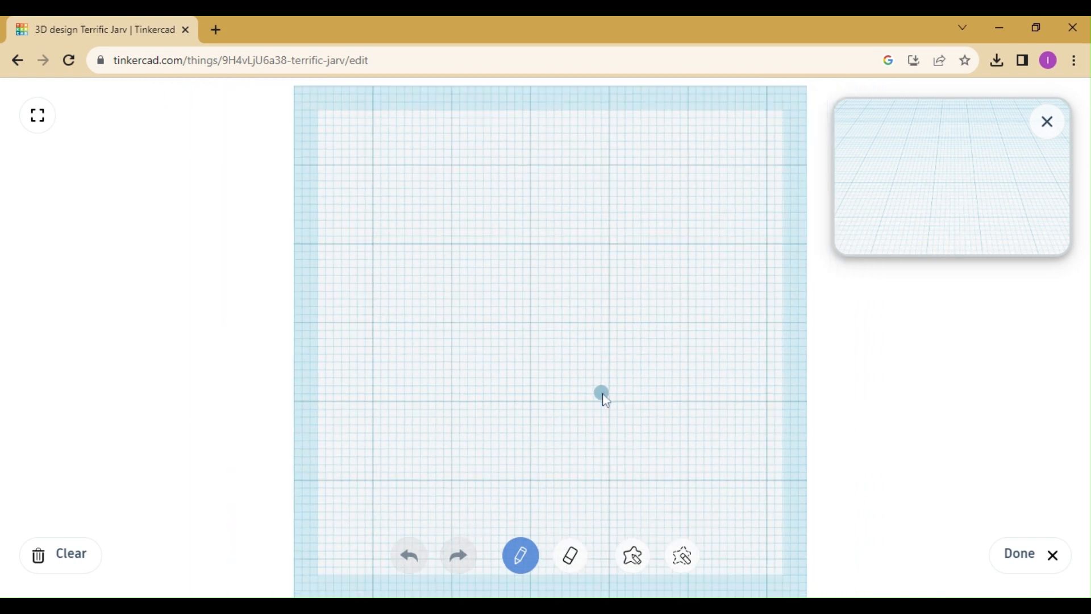
{"action": "left_click_drag", "start_coordinate": [535, 389], "coordinate": [606, 391]}
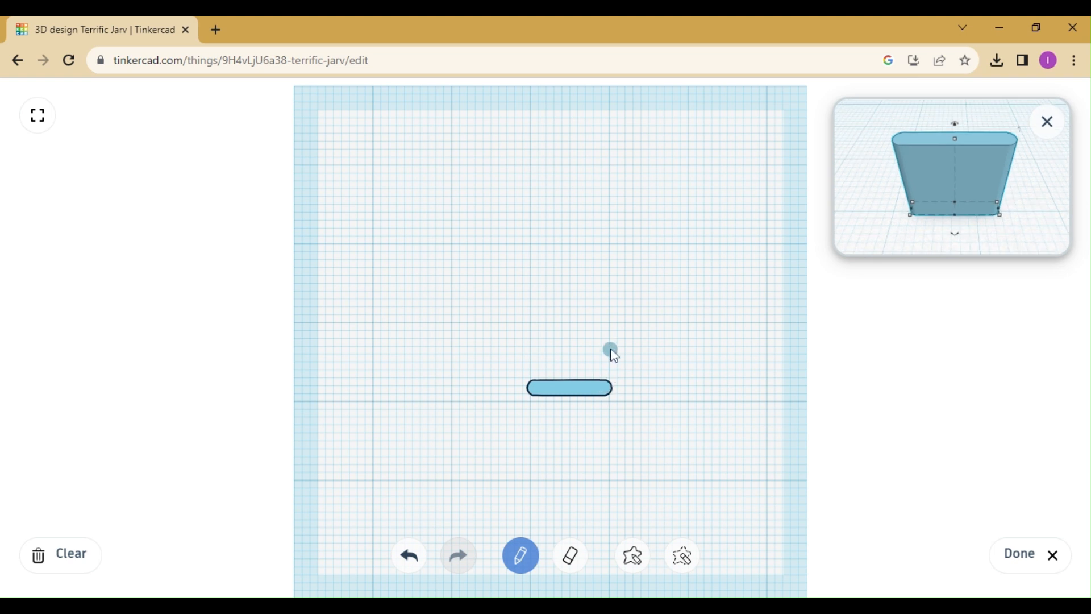
{"action": "mouse_move", "coordinate": [607, 391]}
{"action": "left_mouse_down"}
{"action": "mouse_move", "coordinate": [616, 282]}
{"action": "mouse_move", "coordinate": [650, 272]}
{"action": "mouse_move", "coordinate": [676, 386]}
{"action": "mouse_move", "coordinate": [611, 408]}
{"action": "mouse_move", "coordinate": [604, 395]}
{"action": "left_mouse_up"}
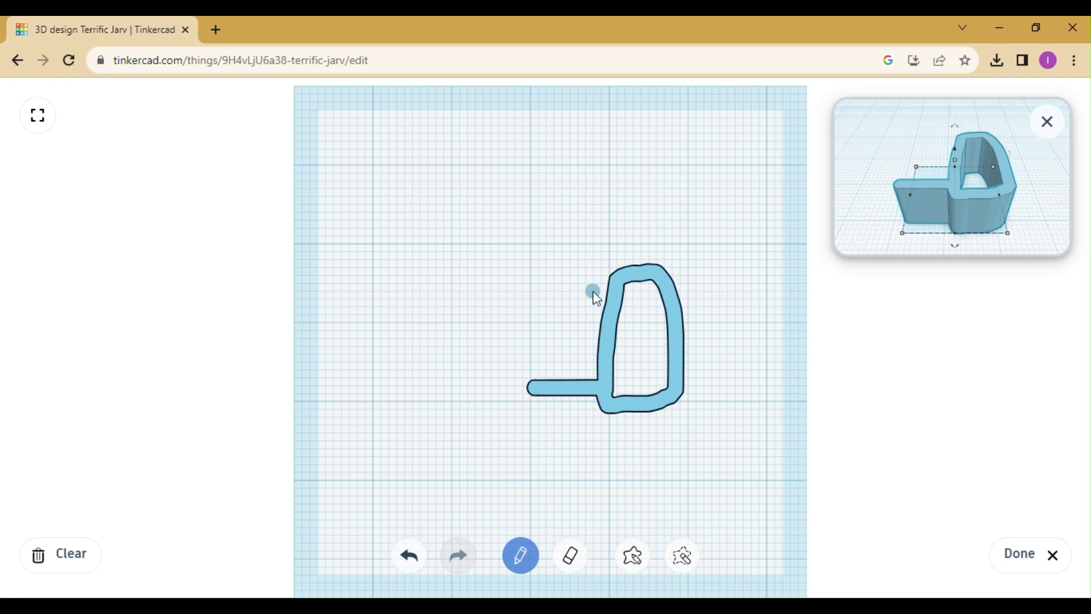
{"action": "left_click", "coordinate": [408, 557]}
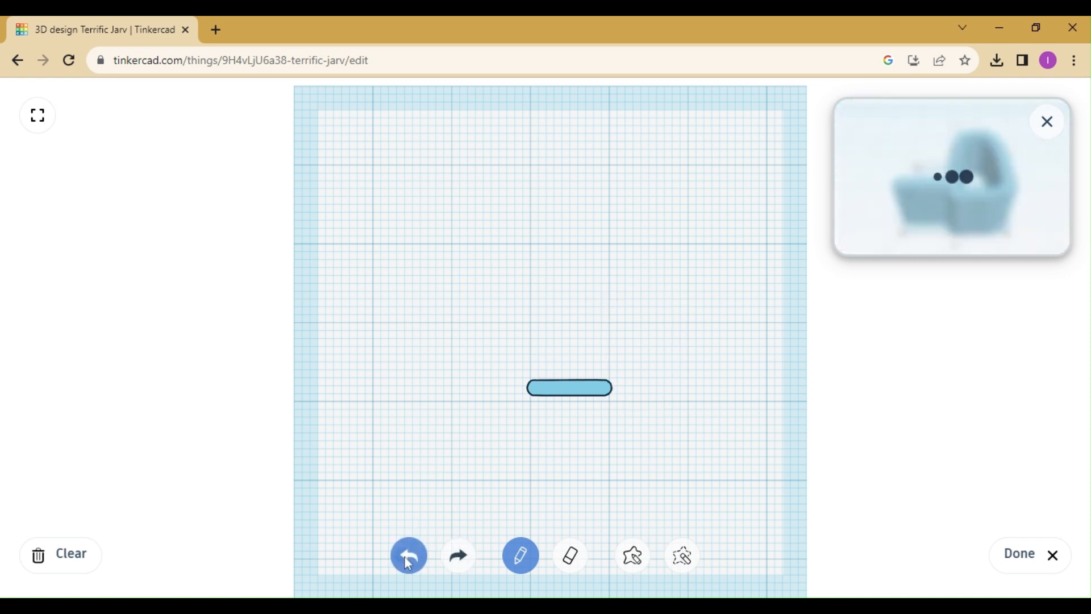
{"action": "left_click", "coordinate": [408, 557]}
{"action": "left_click", "coordinate": [408, 557]}
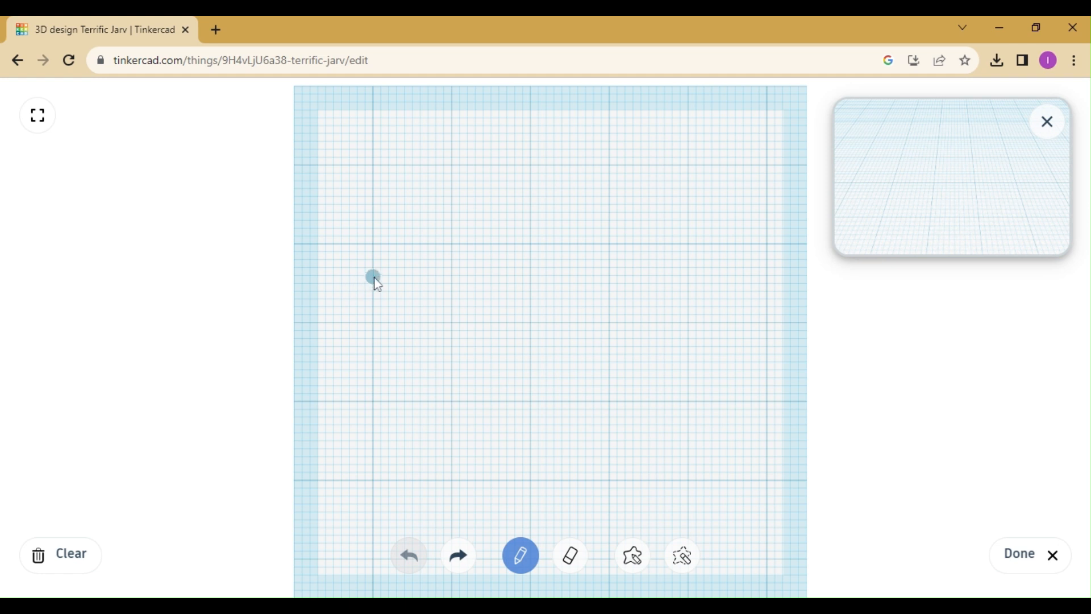
Draw the letters "Subscri" freehand in a row across the middle of the Scribble canvas, including the dot over the i.
{"action": "mouse_move", "coordinate": [370, 277]}
{"action": "left_mouse_down"}
{"action": "mouse_move", "coordinate": [340, 301]}
{"action": "mouse_move", "coordinate": [370, 334]}
{"action": "mouse_move", "coordinate": [381, 377]}
{"action": "mouse_move", "coordinate": [342, 380]}
{"action": "left_mouse_up"}
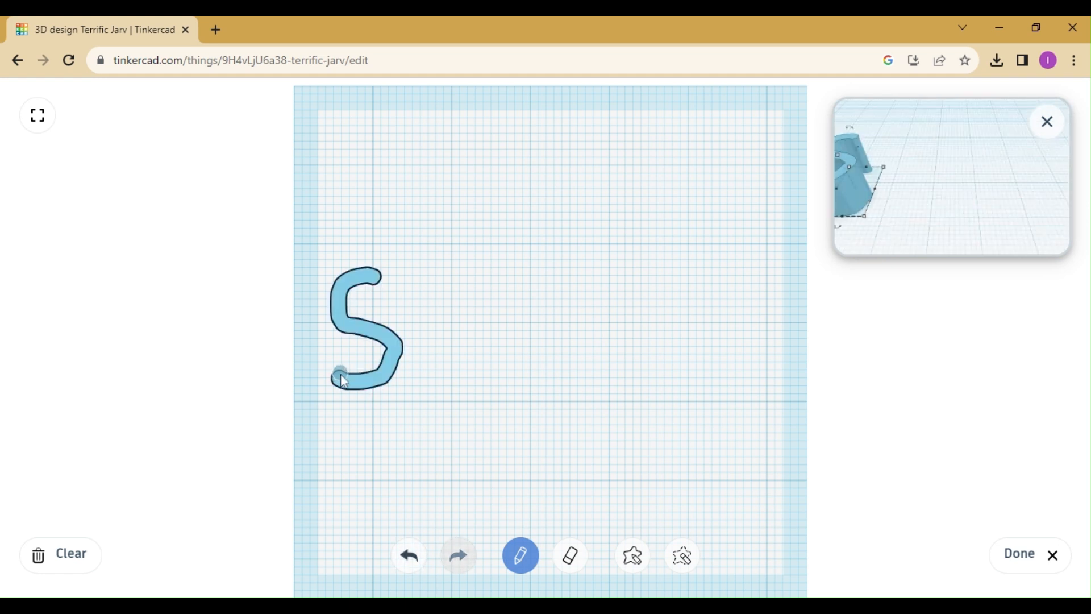
{"action": "left_click_drag", "start_coordinate": [422, 292], "coordinate": [424, 321]}
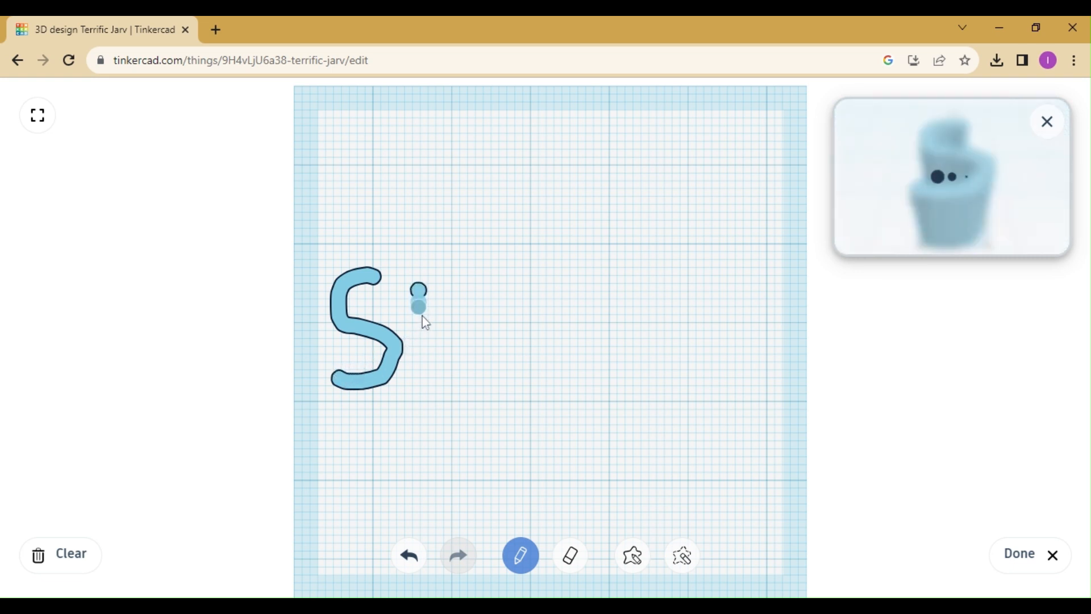
{"action": "mouse_move", "coordinate": [430, 376]}
{"action": "left_mouse_down"}
{"action": "mouse_move", "coordinate": [461, 373]}
{"action": "mouse_move", "coordinate": [472, 308]}
{"action": "mouse_move", "coordinate": [483, 386]}
{"action": "left_mouse_up"}
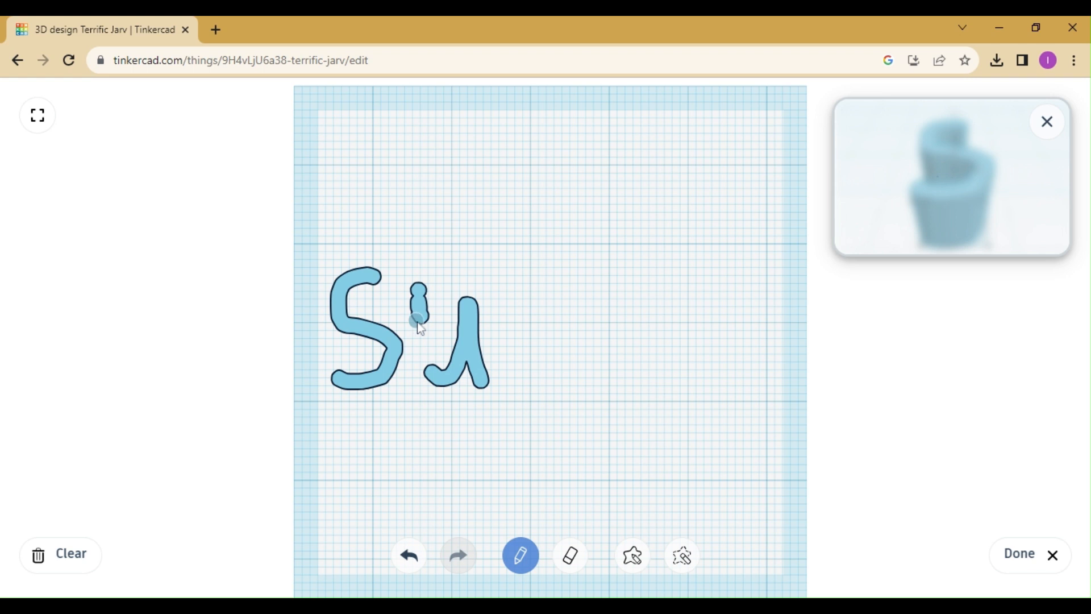
{"action": "left_click_drag", "start_coordinate": [418, 323], "coordinate": [429, 373]}
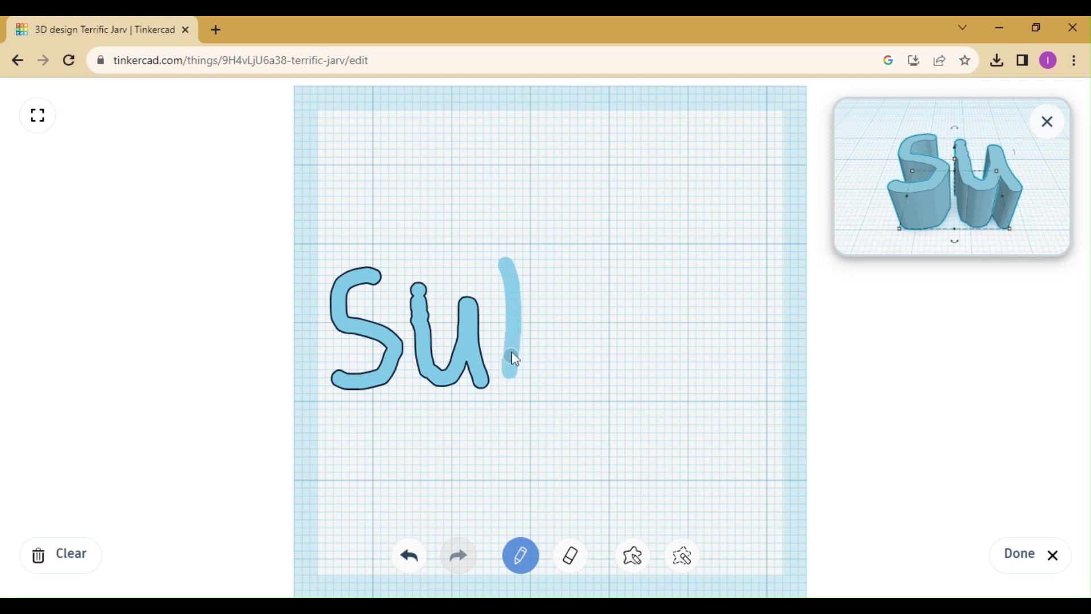
{"action": "mouse_move", "coordinate": [521, 326]}
{"action": "left_mouse_down"}
{"action": "mouse_move", "coordinate": [563, 338]}
{"action": "mouse_move", "coordinate": [567, 364]}
{"action": "mouse_move", "coordinate": [517, 380]}
{"action": "left_mouse_up"}
{"action": "mouse_move", "coordinate": [632, 308]}
{"action": "left_mouse_down"}
{"action": "mouse_move", "coordinate": [605, 316]}
{"action": "mouse_move", "coordinate": [602, 348]}
{"action": "mouse_move", "coordinate": [624, 356]}
{"action": "mouse_move", "coordinate": [623, 377]}
{"action": "mouse_move", "coordinate": [599, 387]}
{"action": "left_mouse_up"}
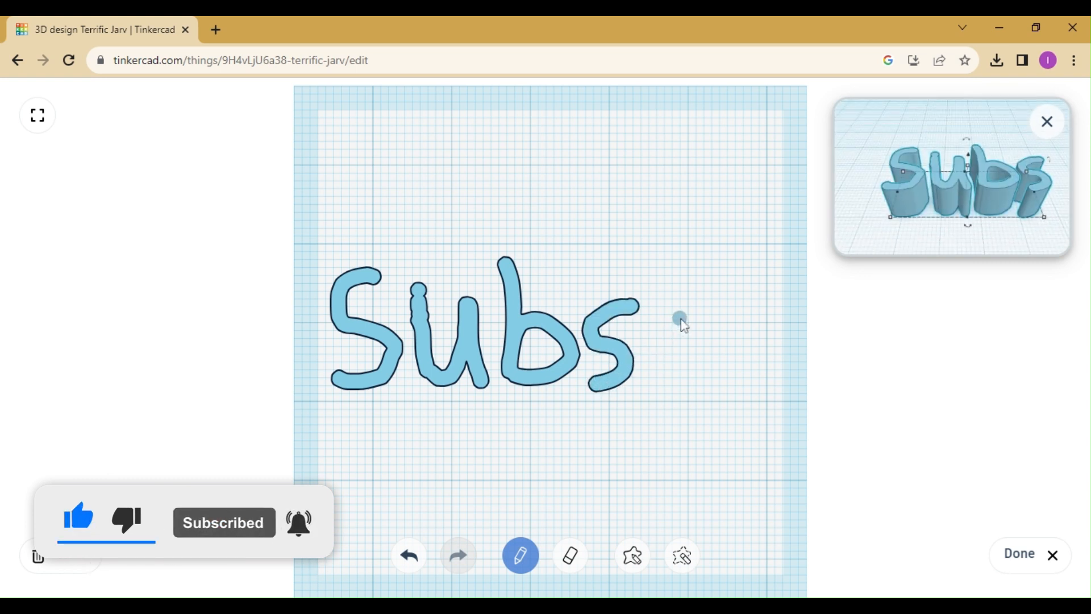
{"action": "mouse_move", "coordinate": [688, 320]}
{"action": "left_mouse_down"}
{"action": "mouse_move", "coordinate": [658, 324]}
{"action": "mouse_move", "coordinate": [650, 365]}
{"action": "mouse_move", "coordinate": [686, 387]}
{"action": "left_mouse_up"}
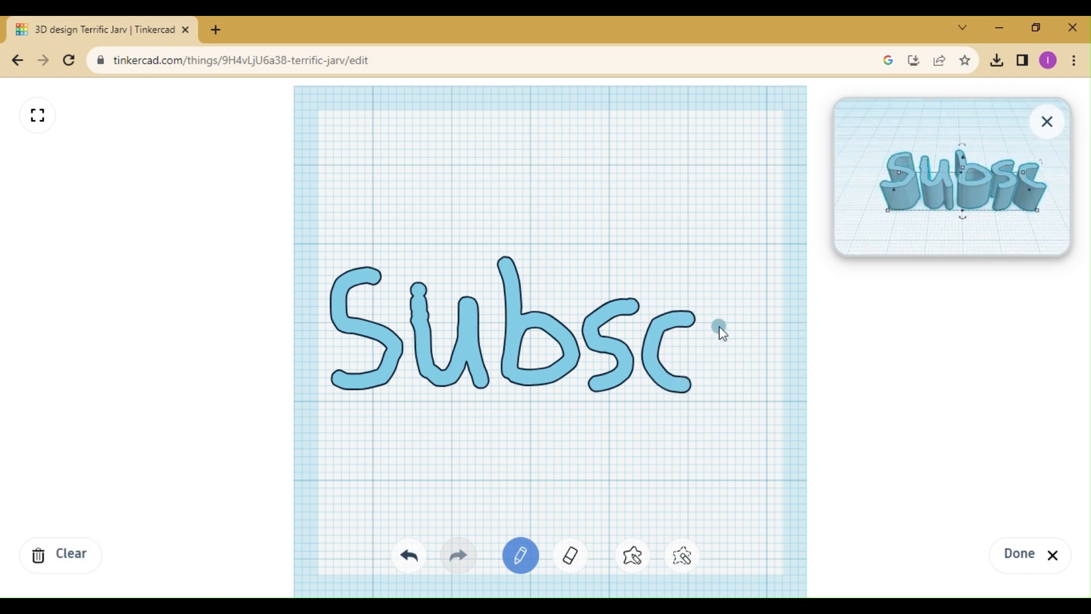
{"action": "left_click_drag", "start_coordinate": [720, 322], "coordinate": [720, 379]}
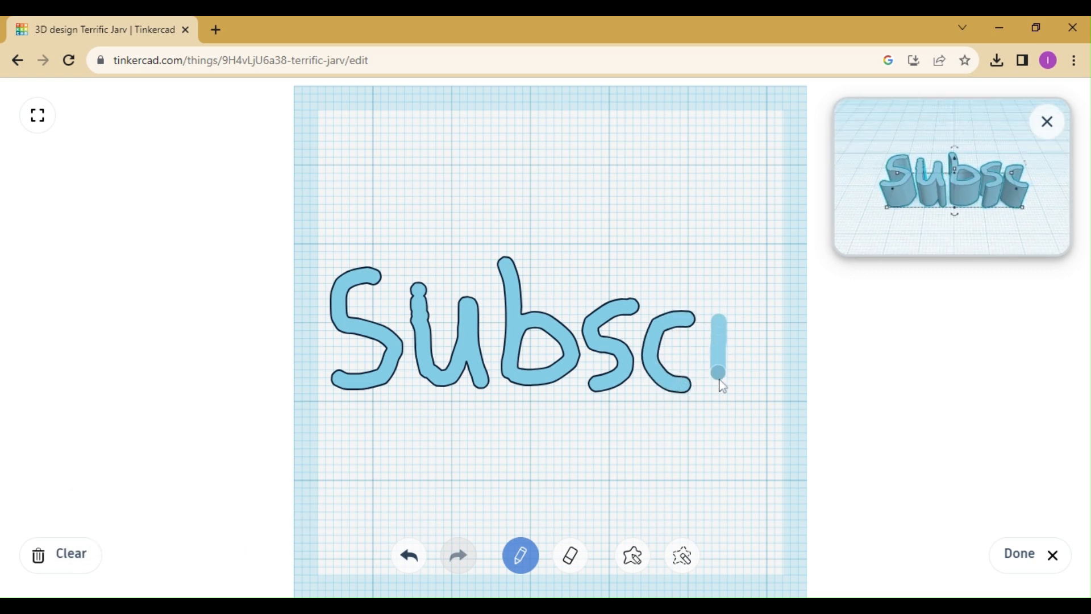
{"action": "mouse_move", "coordinate": [737, 329]}
{"action": "left_mouse_down"}
{"action": "mouse_move", "coordinate": [763, 373]}
{"action": "mouse_move", "coordinate": [762, 405]}
{"action": "left_mouse_up"}
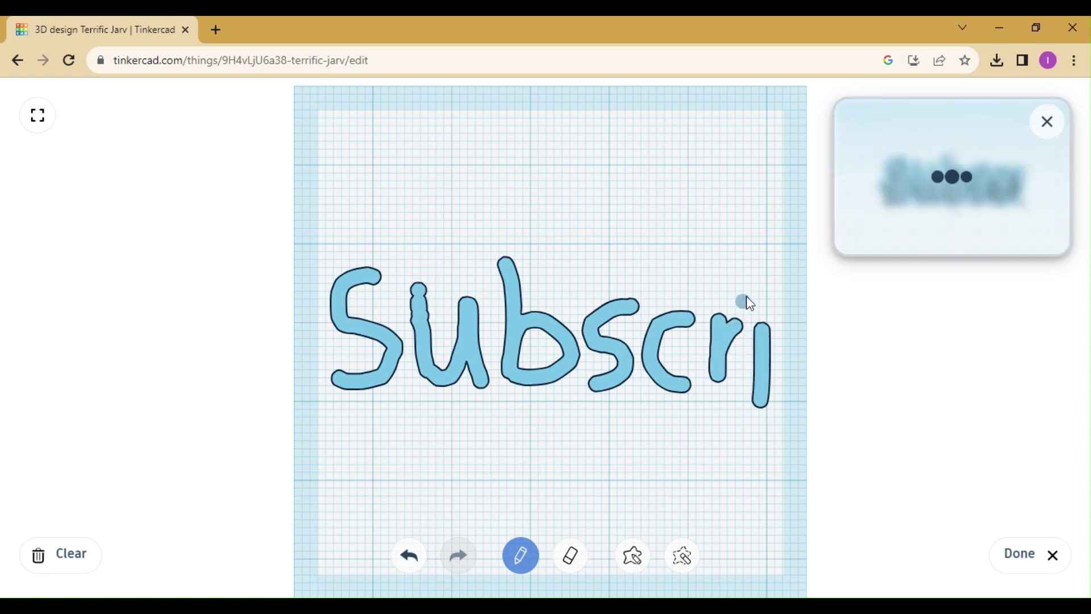
{"action": "left_click", "coordinate": [758, 292]}
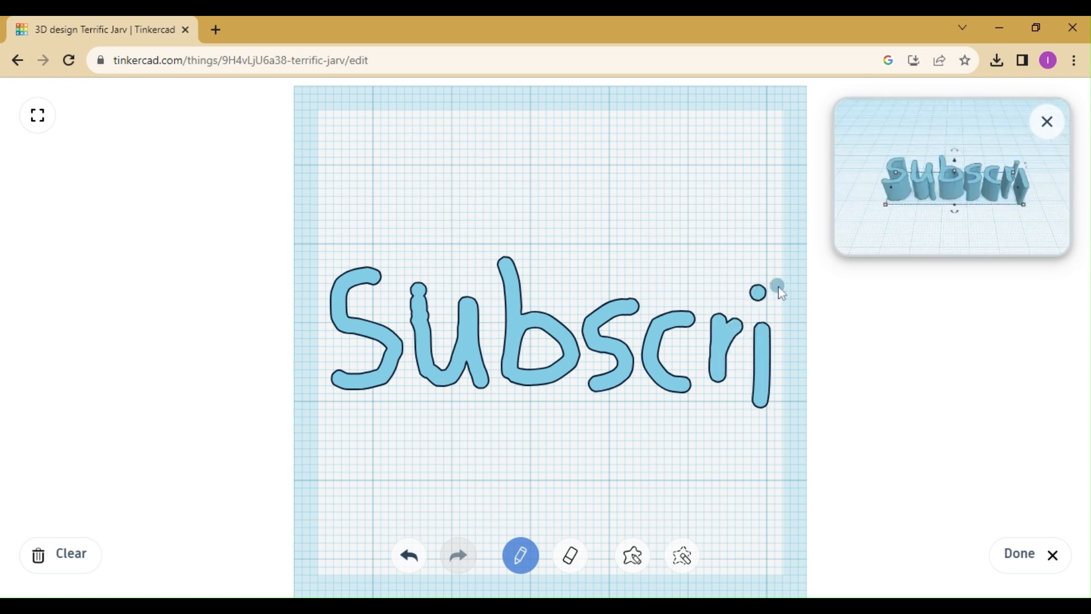